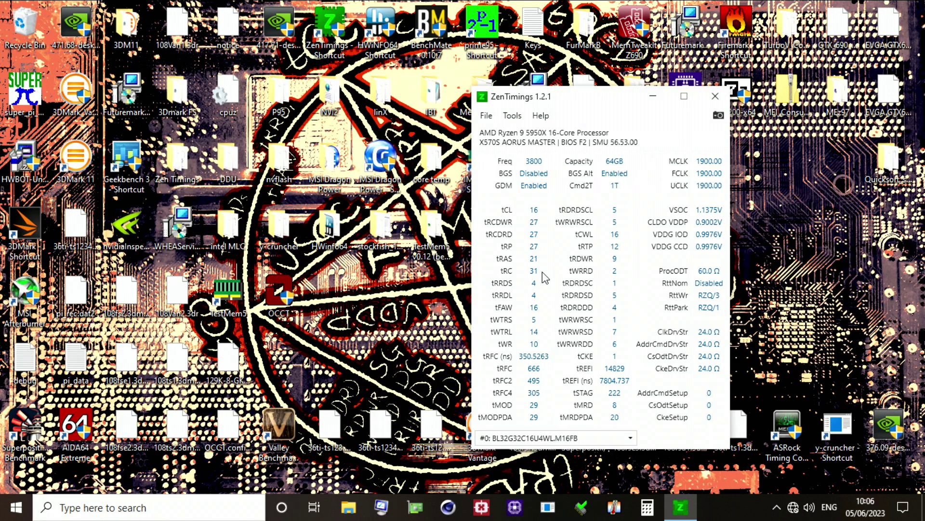
- Nudge the ZenTimings window about 24 pixels to the right, keeping its DDR 3800 readout visible
mouse_move(600, 95)
left_mouse_down()
mouse_move(376, 114)
mouse_move(309, 158)
mouse_move(612, 95)
left_mouse_up()
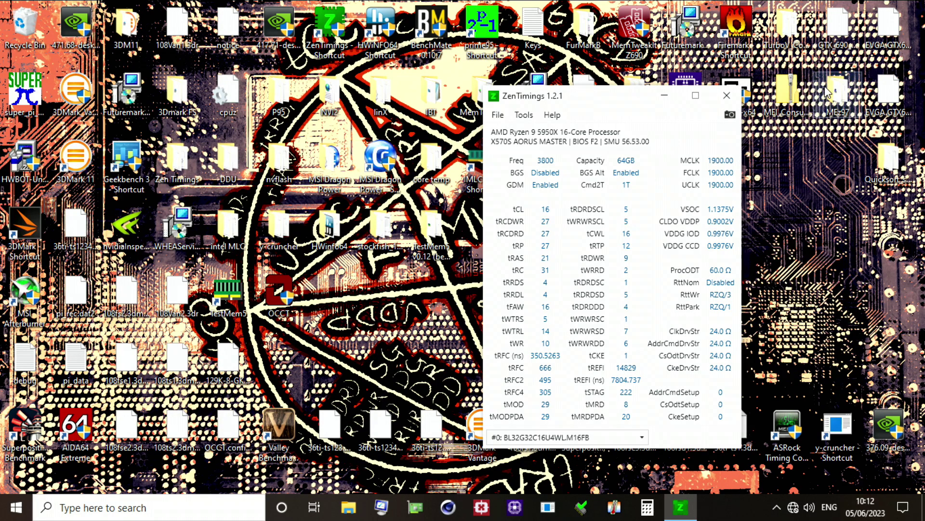
- Close ZenTimings and restart Windows from the Start menu's Shut down or sign out submenu
left_click(732, 96)
right_click(16, 506)
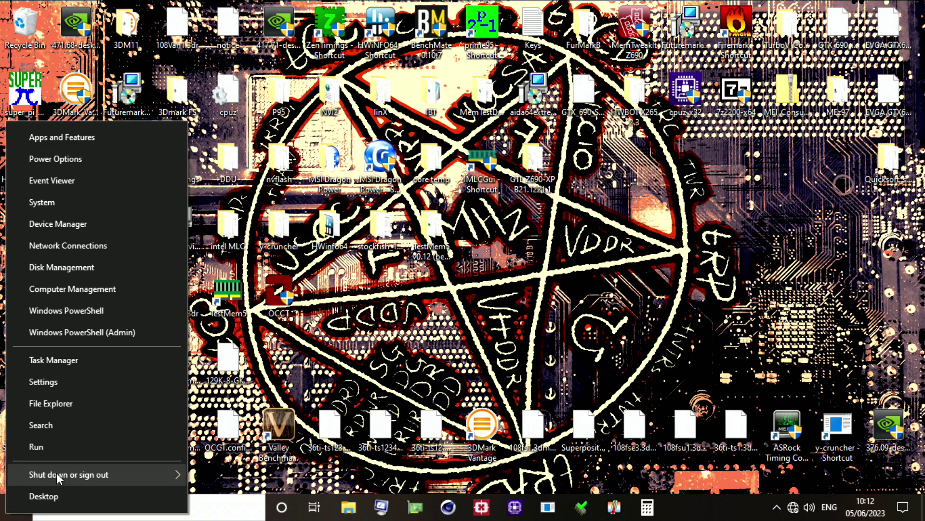
mouse_move(56, 472)
left_click(255, 470)
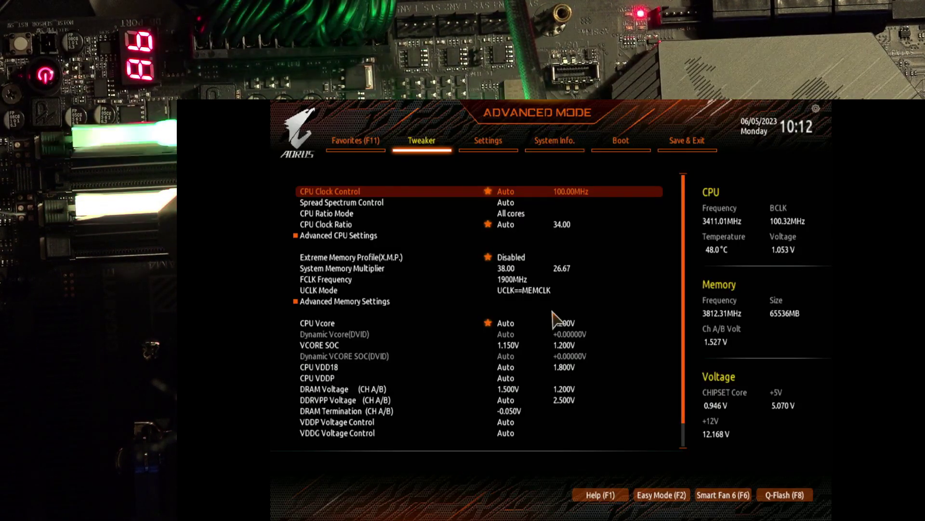
- Navigate from the Tweaker page into Advanced Memory Settings and the Memory Subtimings list
key("Down")
key("Down")
key("Down")
key("Down")
key("Down")
key("Down")
key("Down")
key("Down")
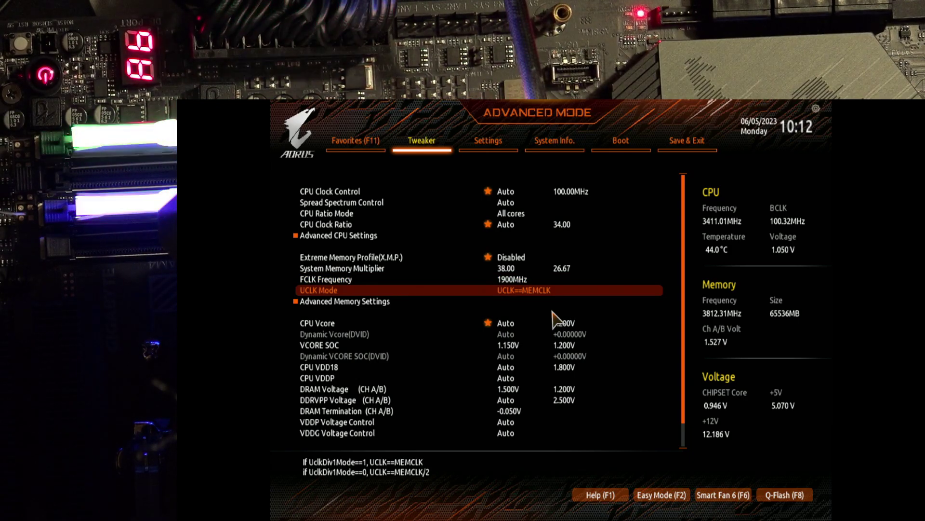
key("Down")
key("Return")
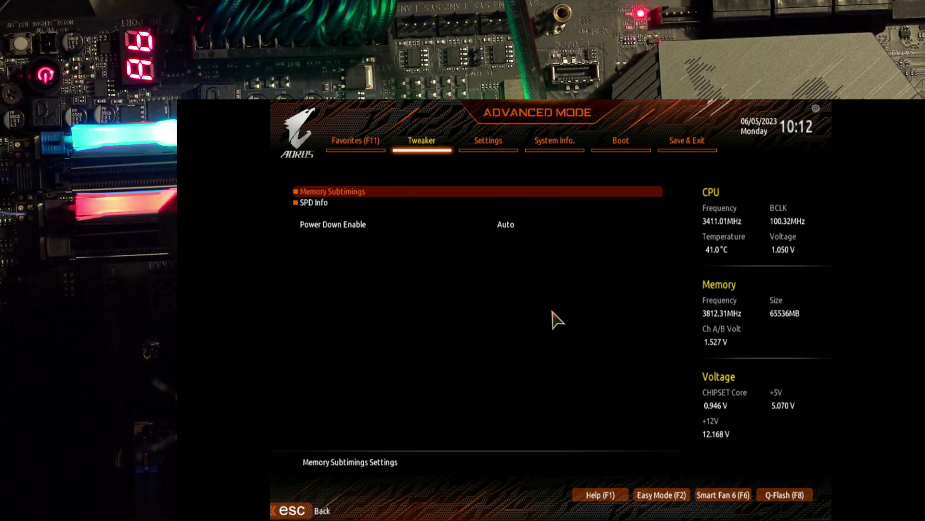
key("Return")
- Clear tRCDWR to Auto, then enter 21 for tRCDRD, tRCDWR and tRP
key("Down")
key("Down")
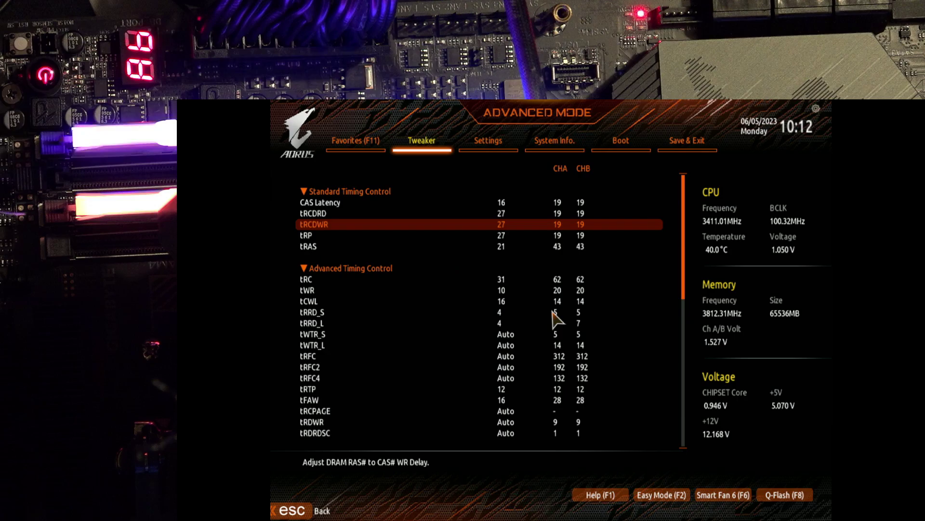
key("Up")
key("Up")
key("Down")
key("Down")
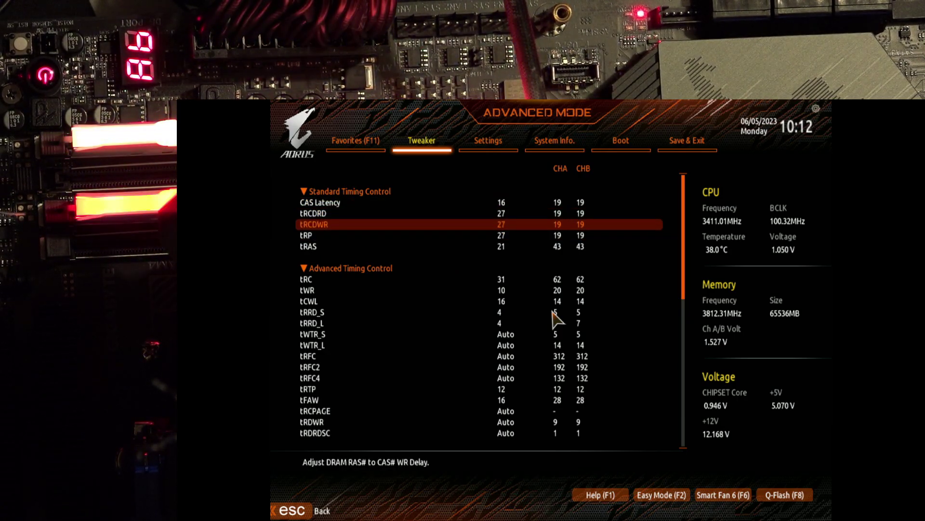
key("Delete")
key("Down")
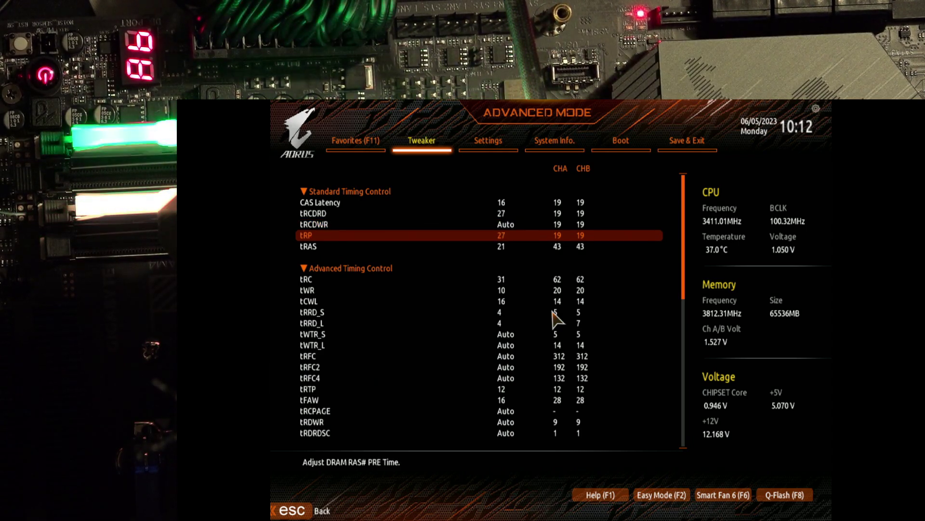
key("Up")
key("Up")
type("21")
key("Down")
type("21")
key("Down")
type("21")
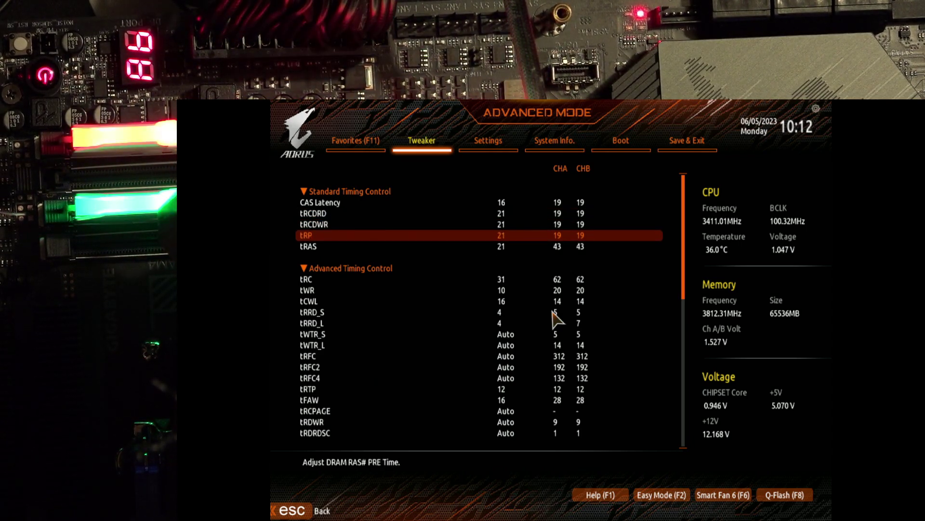
- Lower tRCDRD, tRCDWR and tRP to 20
key("Up")
key("Up")
type("20")
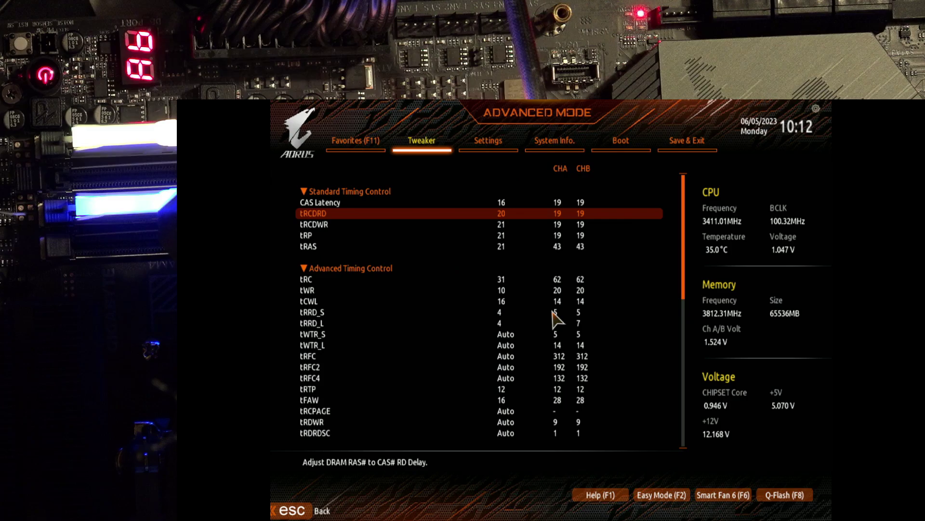
key("Down")
type("20")
key("Down")
type("20")
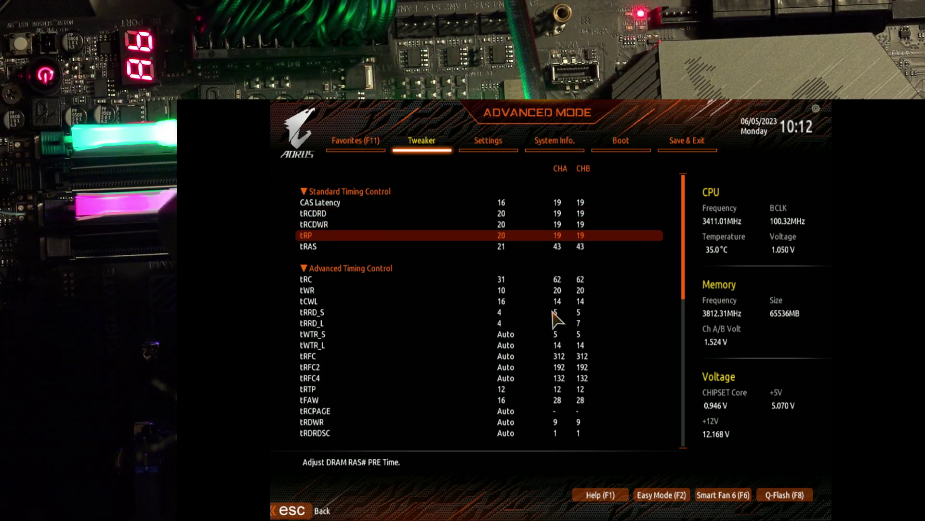
- Rework the tRAS and tRC entries, leaving tRAS at 44 and tRC at 80
key("Down")
key("Down")
key("Up")
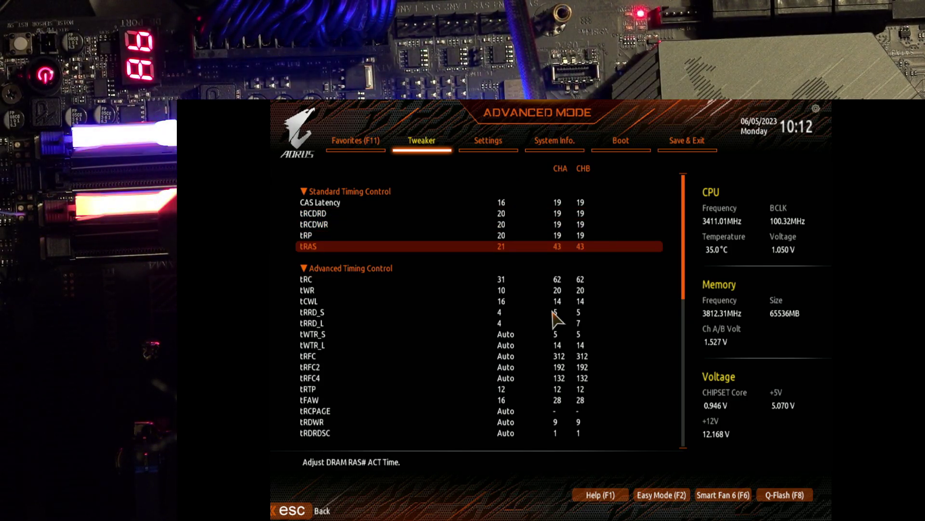
key("BackSpace")
key("BackSpace")
key("Return")
key("Up")
key("Down")
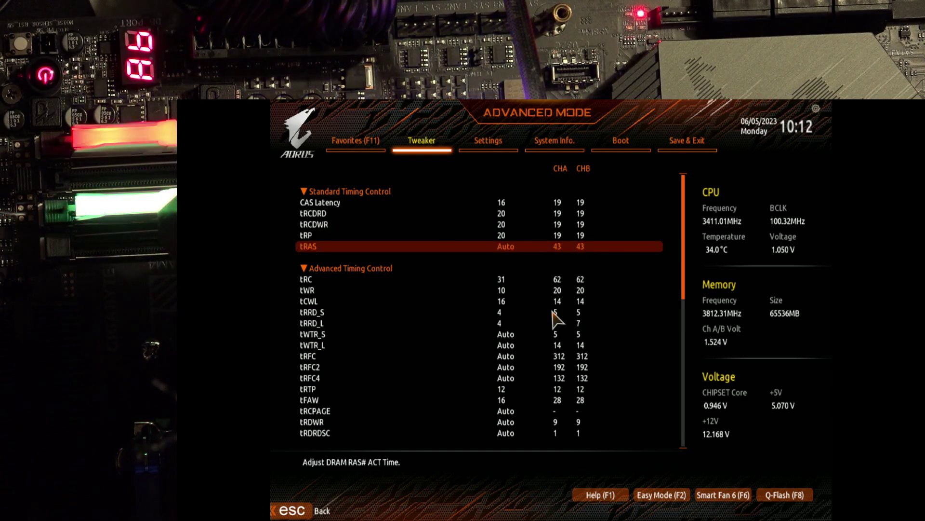
type("5")
key("Down")
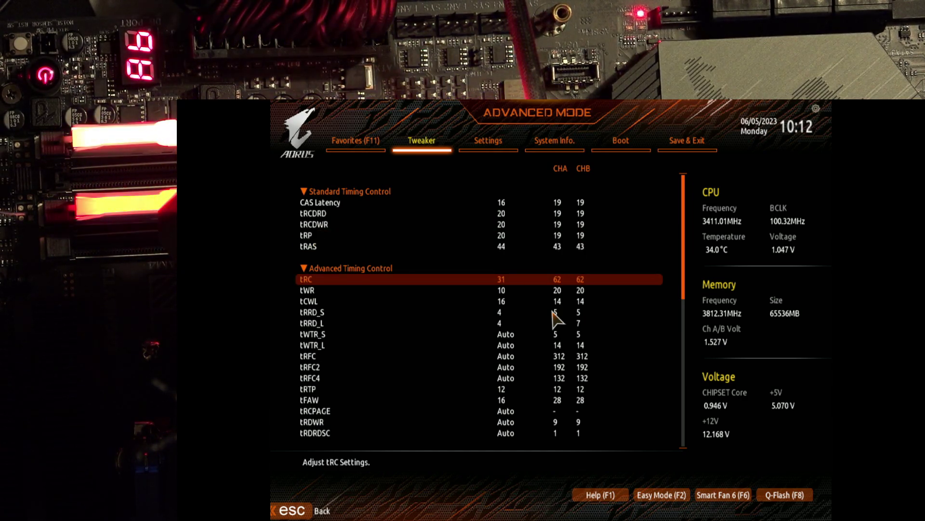
type("80")
key("Up")
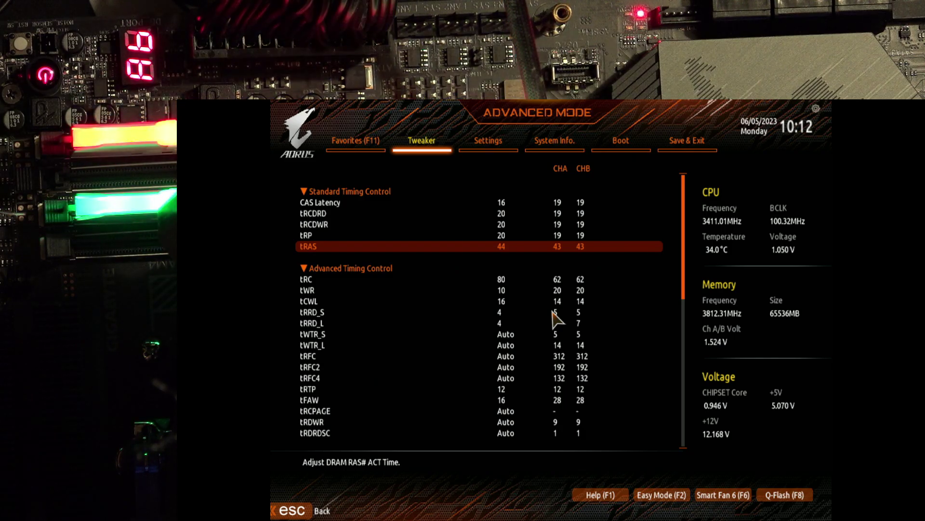
key("Down")
key("Down")
key("Down")
key("Down")
key("Down")
key("Down")
key("Down")
key("Down")
key("Down")
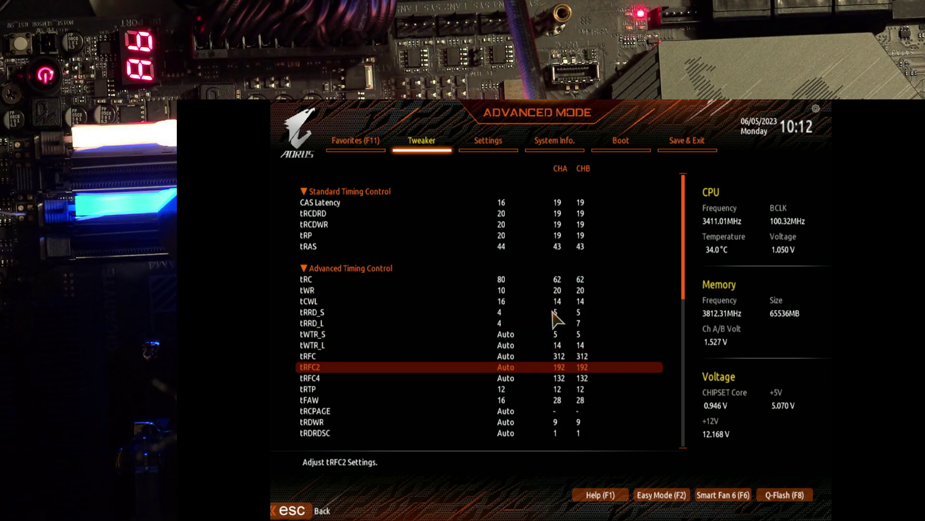
key("Up")
key("Up")
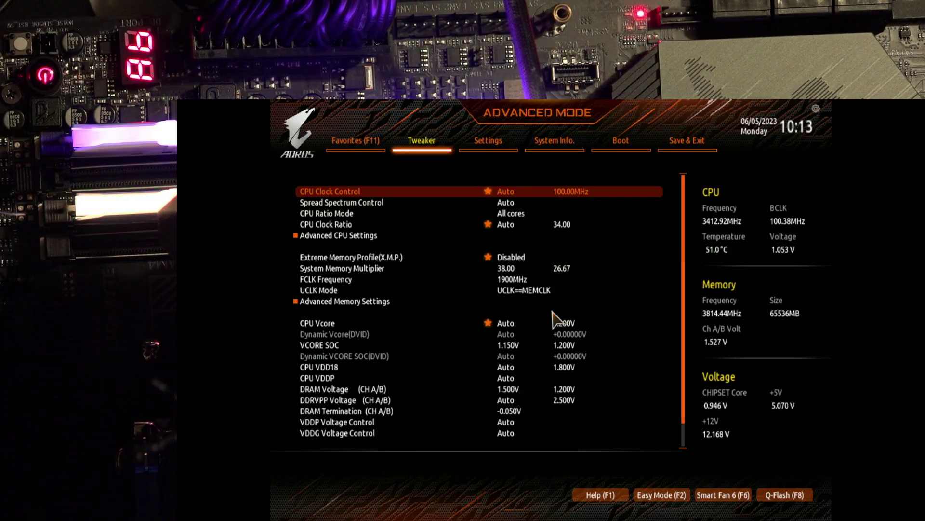
- Open Memory Subtimings, set tRAS to 21, then save and restart
key("Down")
key("Down")
key("Down")
key("Down")
key("Down")
key("Down")
key("Down")
key("Down")
key("Down")
key("Return")
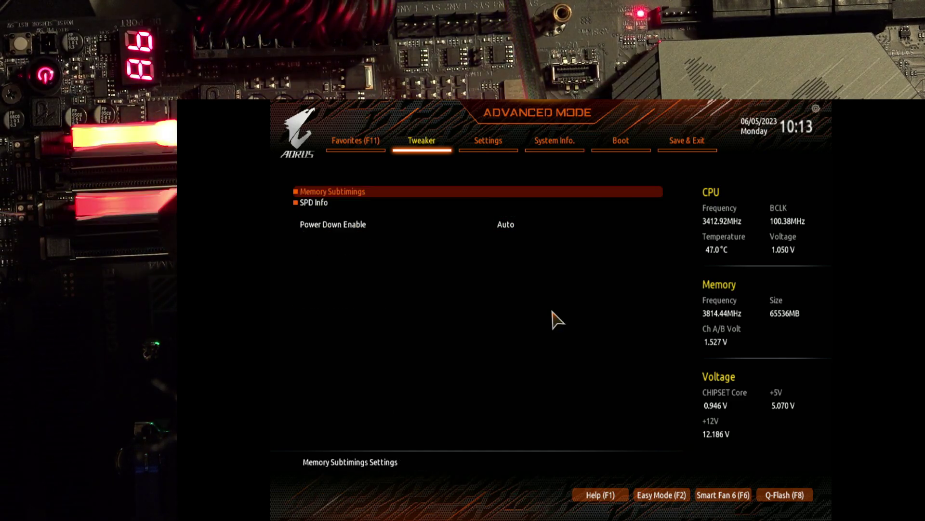
key("Return")
key("Down")
key("Down")
key("Down")
key("Down")
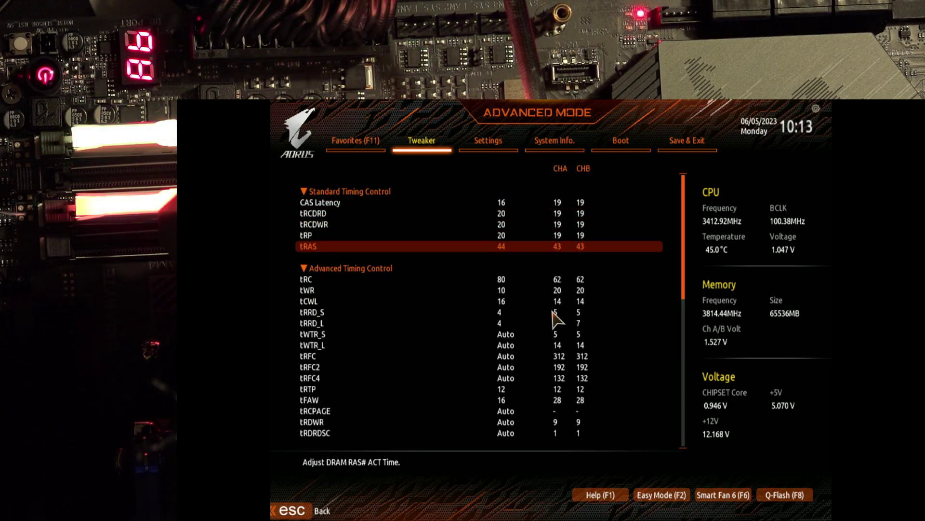
type("21")
key("Up")
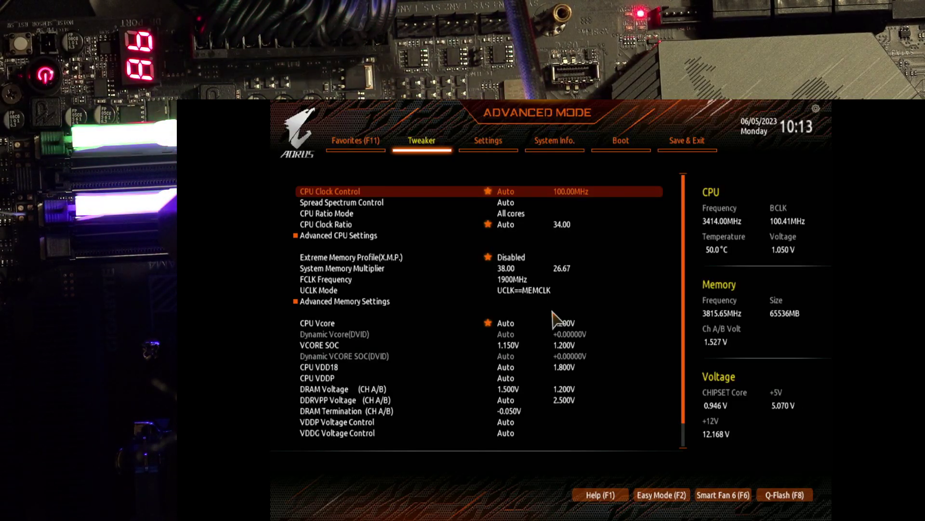
- After the reboot, reopen Memory Subtimings and move down to the tRC row
key("Down")
key("Down")
key("Down")
key("Down")
key("Down")
key("Down")
key("Down")
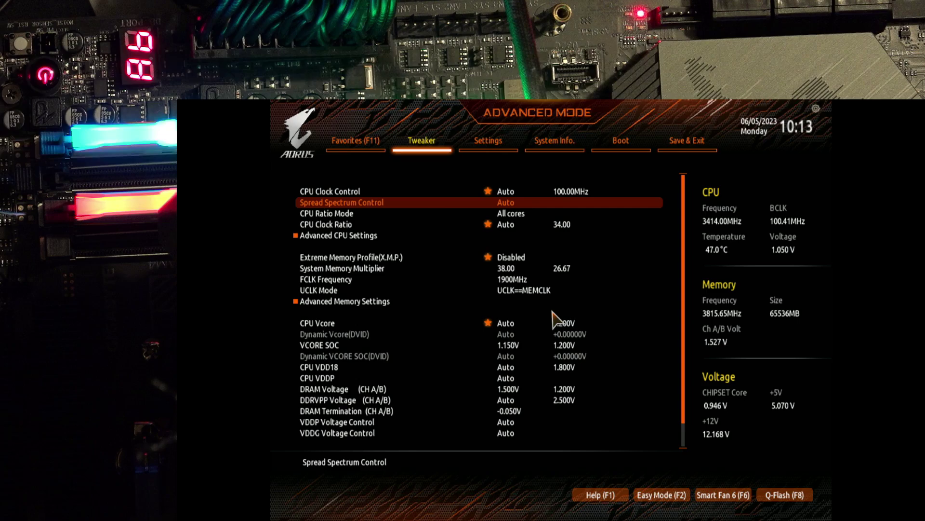
key("Down")
key("Down")
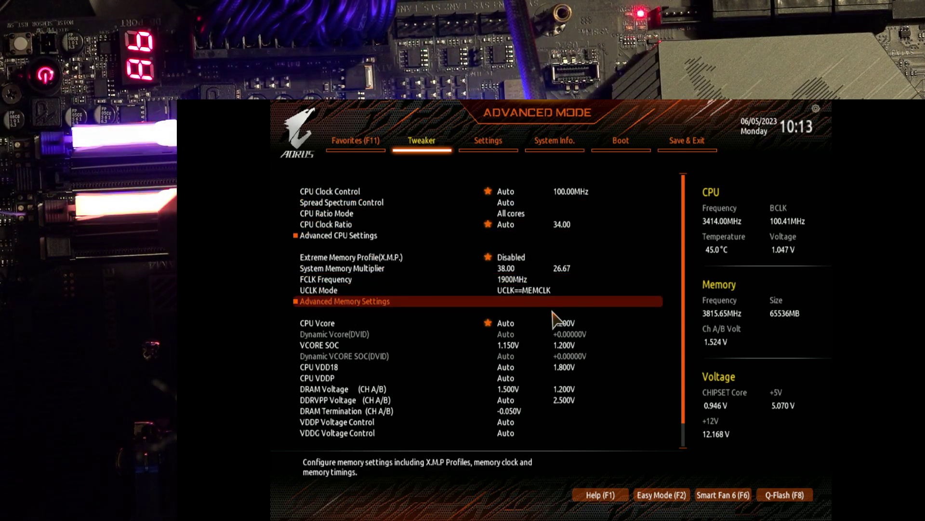
key("Return")
key("Return")
key("Down")
key("Down")
key("Down")
key("Down")
key("Down")
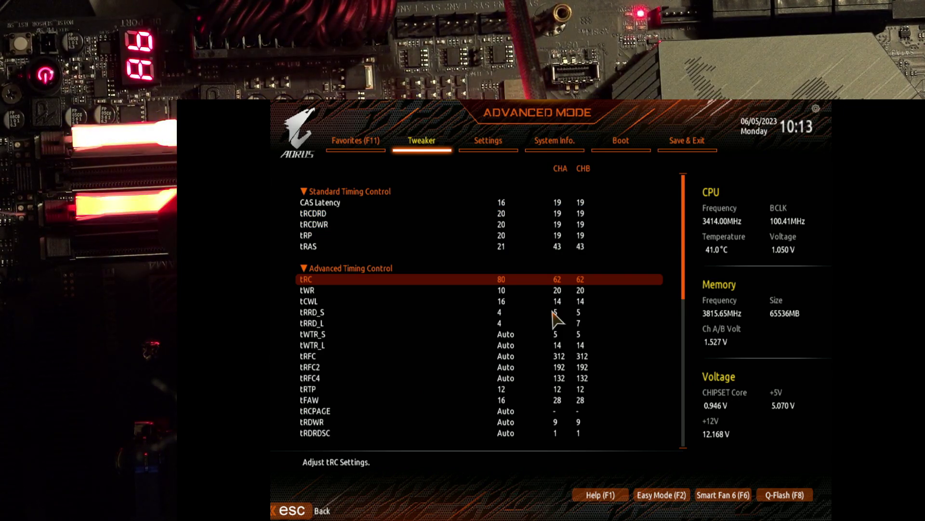
- Review the tRAS, tRP and tWR rows, then save the timings with F10 and restart
key("Up")
key("Up")
key("Up")
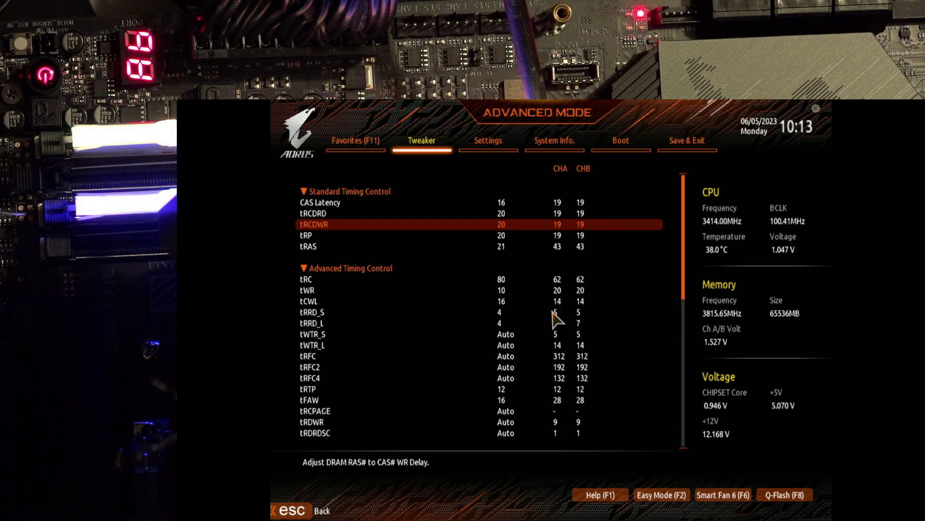
key("Down")
key("Up")
key("Up")
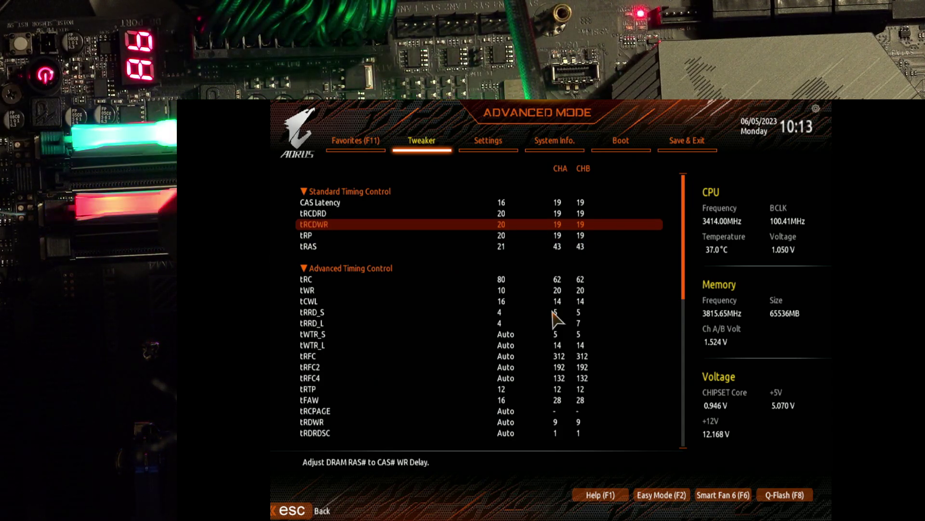
key("Down")
key("Down")
key("Down")
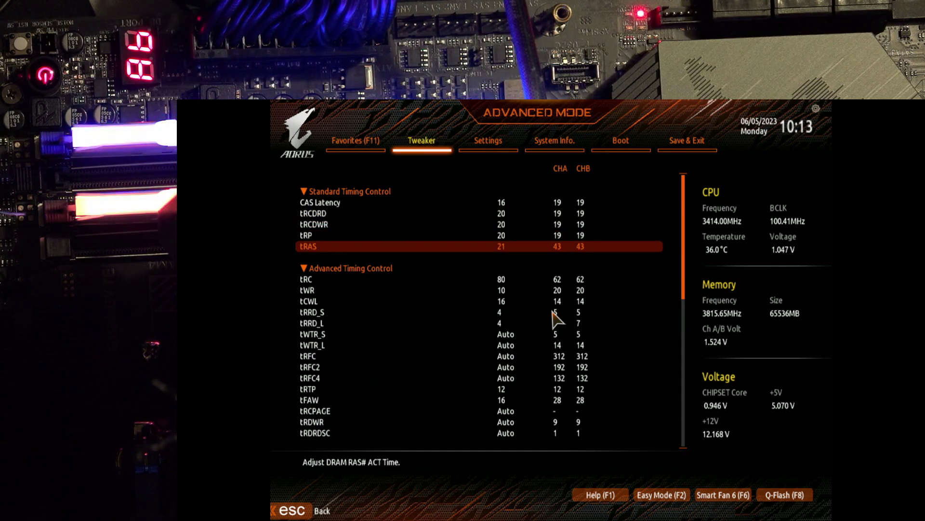
key("Down")
key("Down")
key("Down")
key("Down")
key("Down")
key("Up")
key("Up")
key("Up")
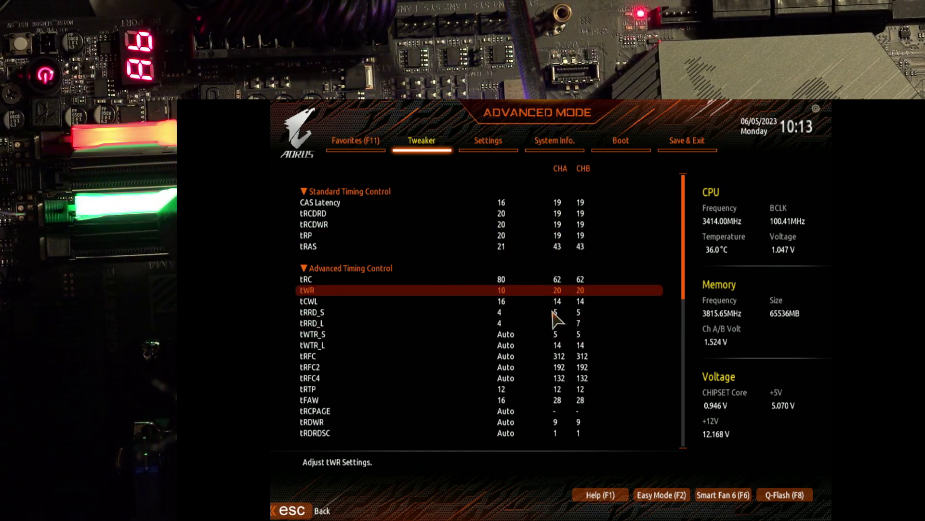
key("Up")
key("Up")
key("F10")
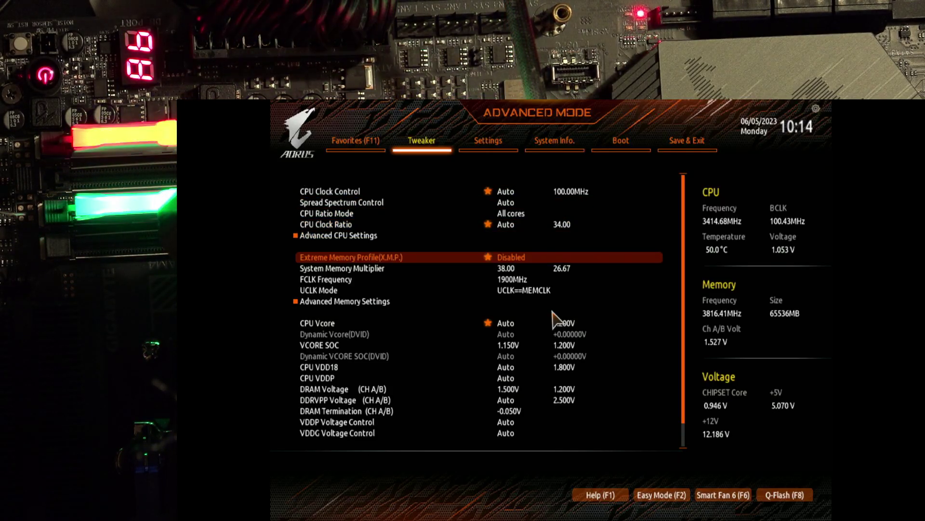
key("Down")
key("Down")
key("Down")
key("Down")
- Go to the tRC row in Memory Subtimings for the 31 value and call up Save & Exit with F10
key("Return")
key("Return")
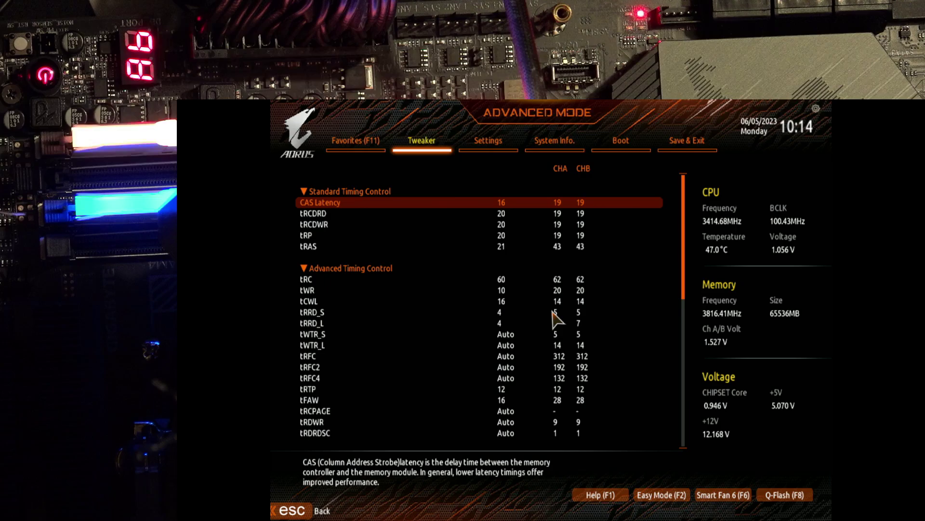
key("Down")
key("Down")
key("Down")
key("Down")
key("Down")
key("Down")
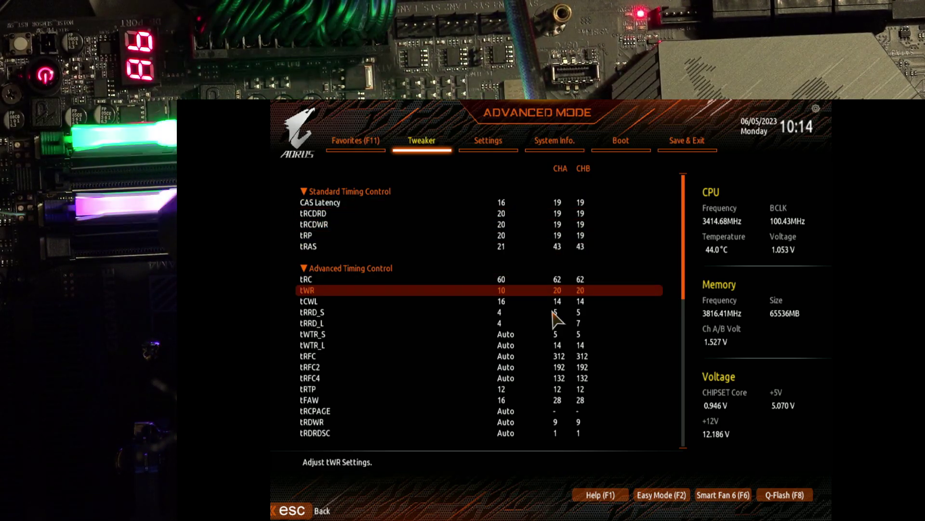
key("Up")
key("Up")
key("F10")
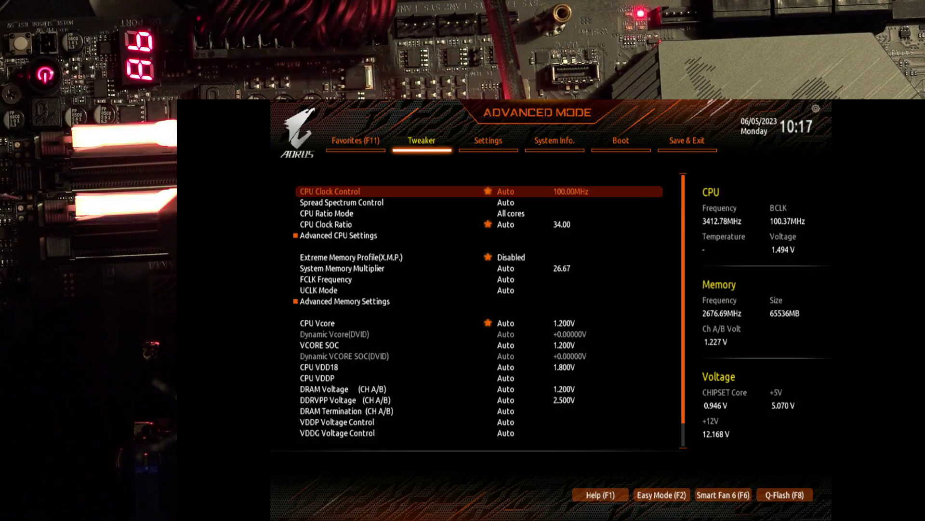
- Load Profile 3 : FSE and open the Memory Subtimings table
key("Up")
key("Up")
key("Up")
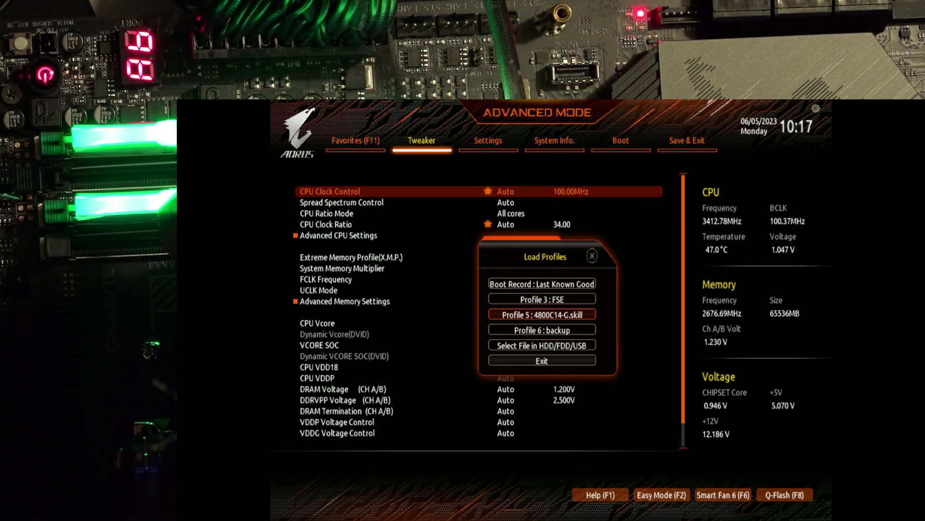
key("Return")
key("Down")
key("Down")
key("Down")
key("Down")
key("Down")
key("Down")
key("Down")
key("Down")
key("Down")
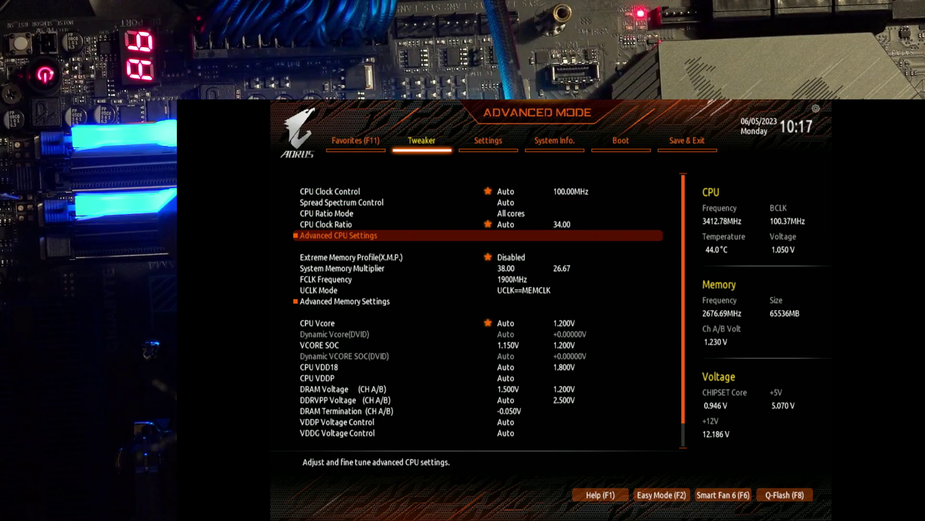
key("Return")
key("Return")
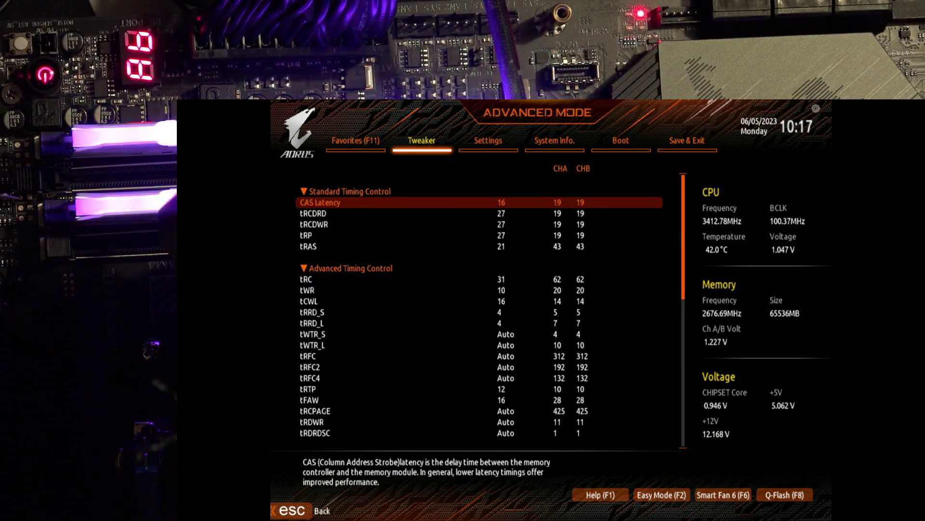
key("Down")
- Enter 20 for tRCDRD, tRCDWR and tRP and 44 for tRAS, then press F10
key("Down")
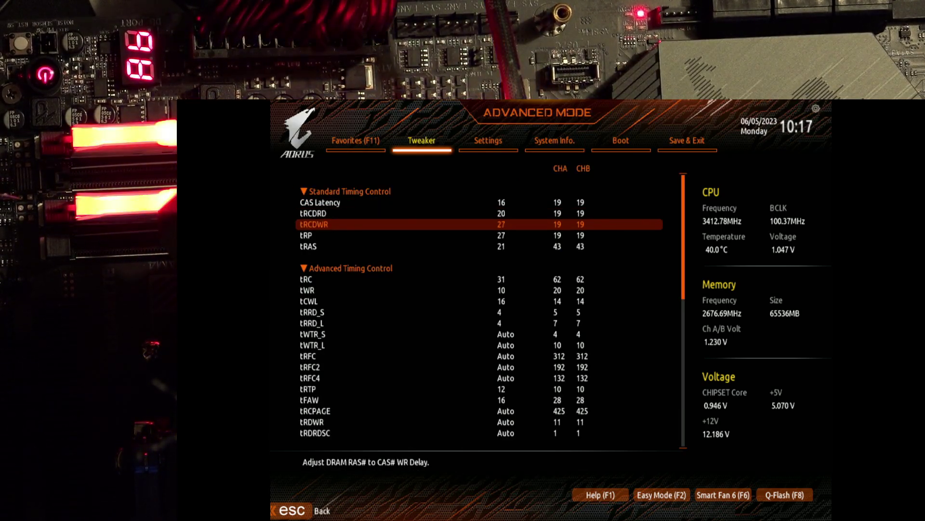
type("20")
key("Down")
type("20")
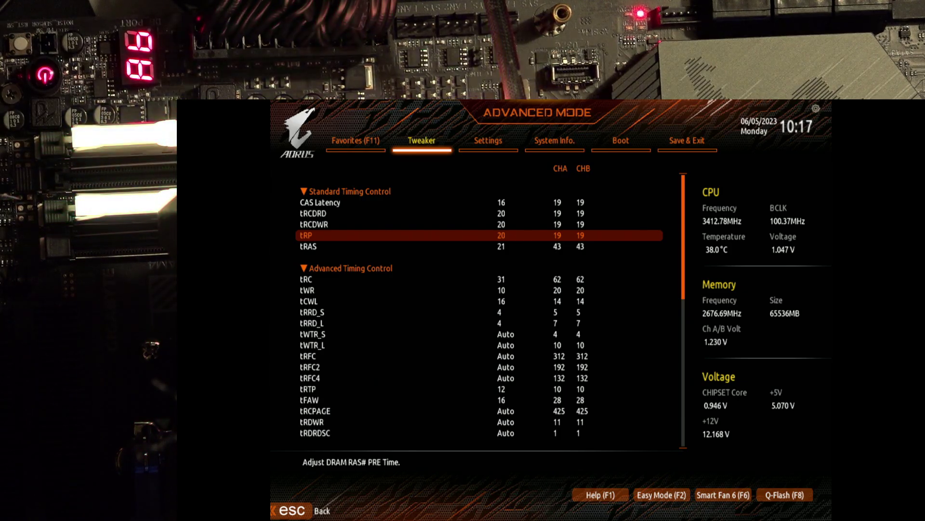
key("Down")
key("Down")
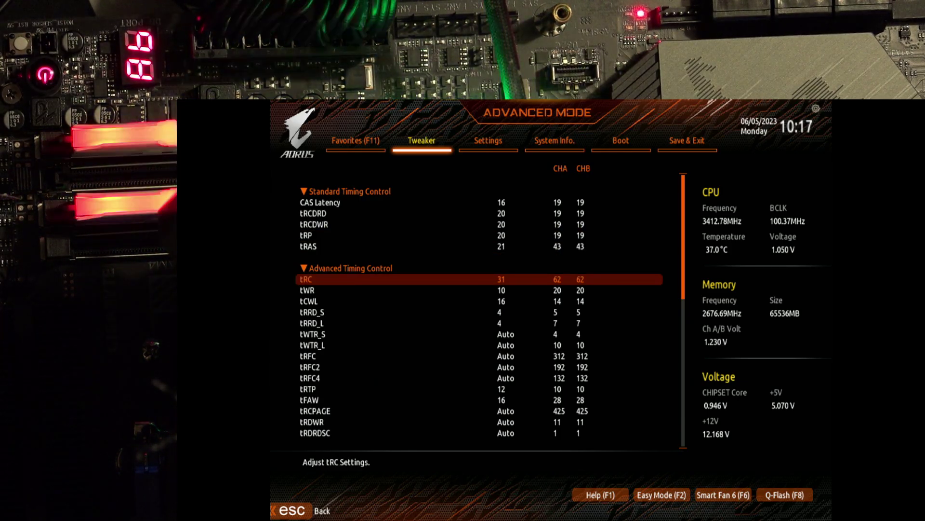
key("Up")
key("Up")
key("Down")
key("Down")
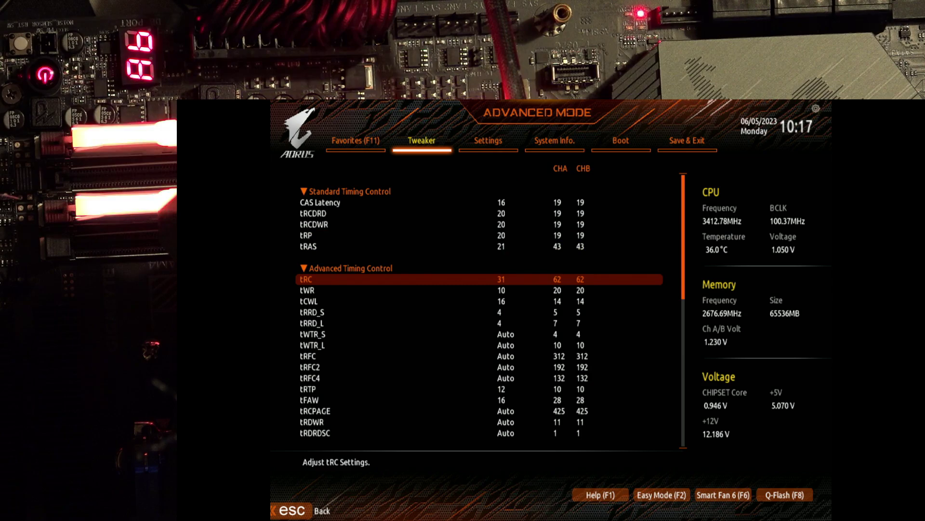
key("Up")
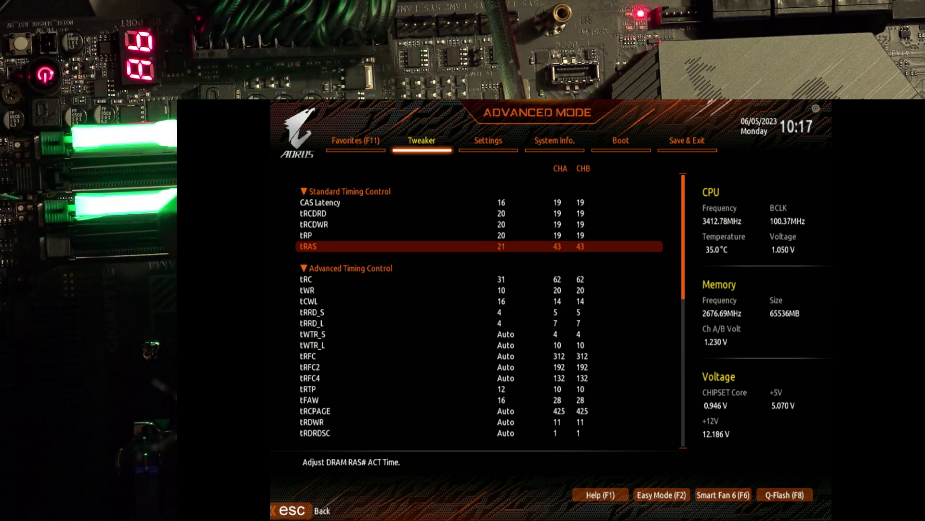
type("44")
key("Up")
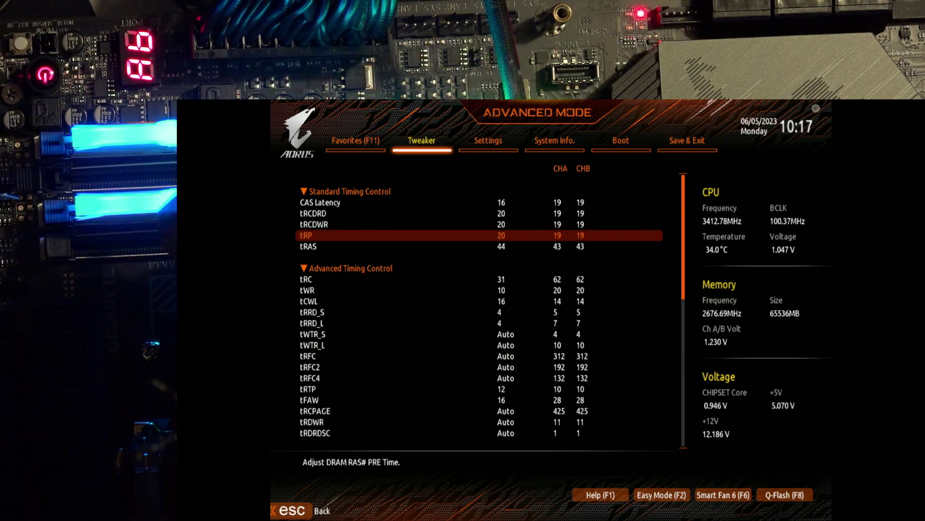
key("F10")
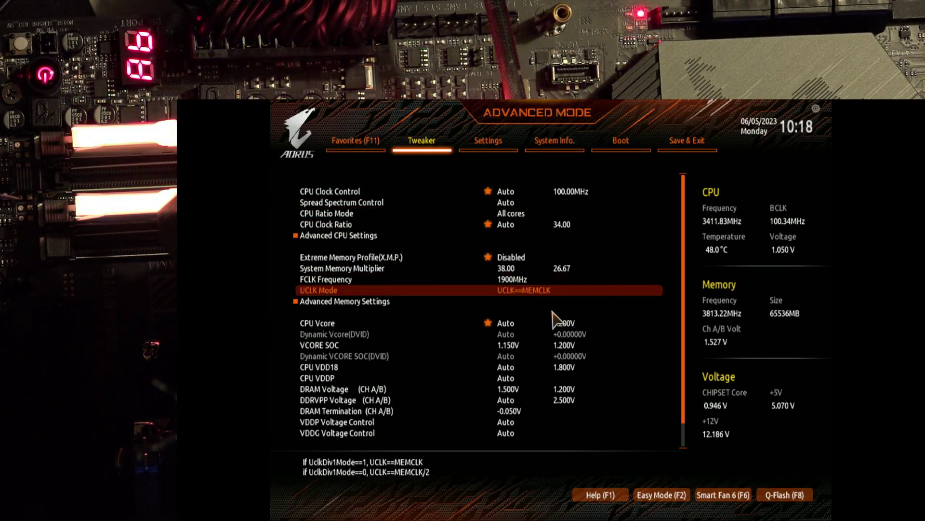
key("Down")
key("Return")
key("Return")
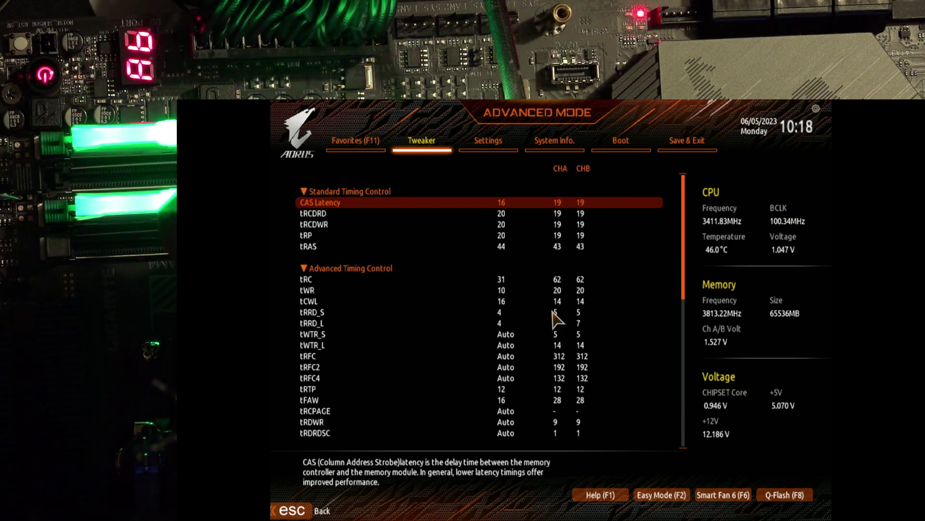
key("Down")
key("Down")
key("Down")
key("Down")
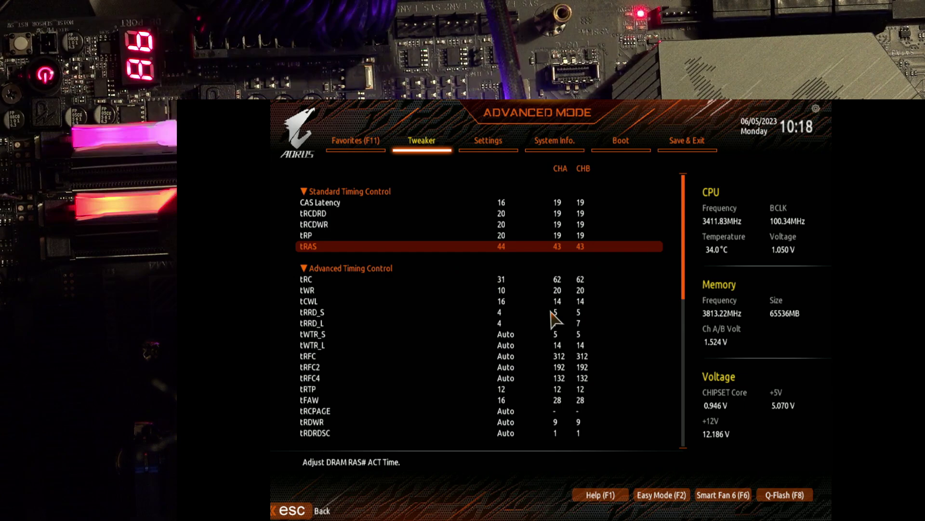
key("Down")
key("Down")
key("Down")
key("Down")
key("Down")
key("Down")
key("Up")
key("Up")
key("Up")
key("Up")
key("Up")
key("Up")
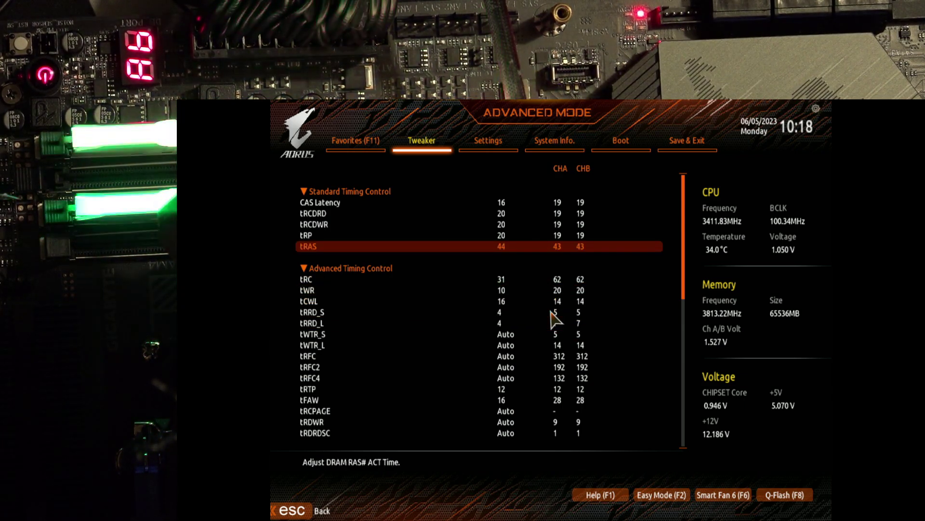
key("Down")
key("Down")
key("Down")
key("Down")
key("Down")
key("Down")
key("Down")
key("Down")
key("Down")
key("Down")
key("Down")
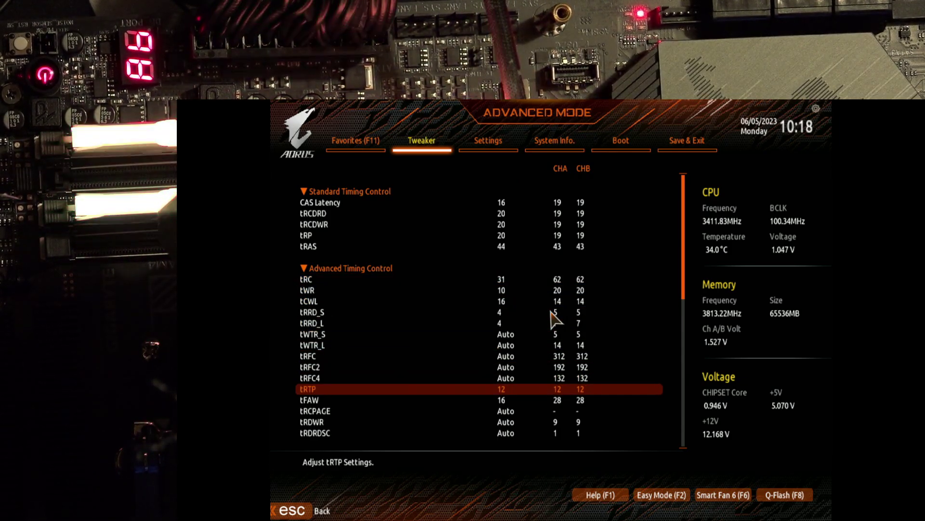
key("Up")
key("Up")
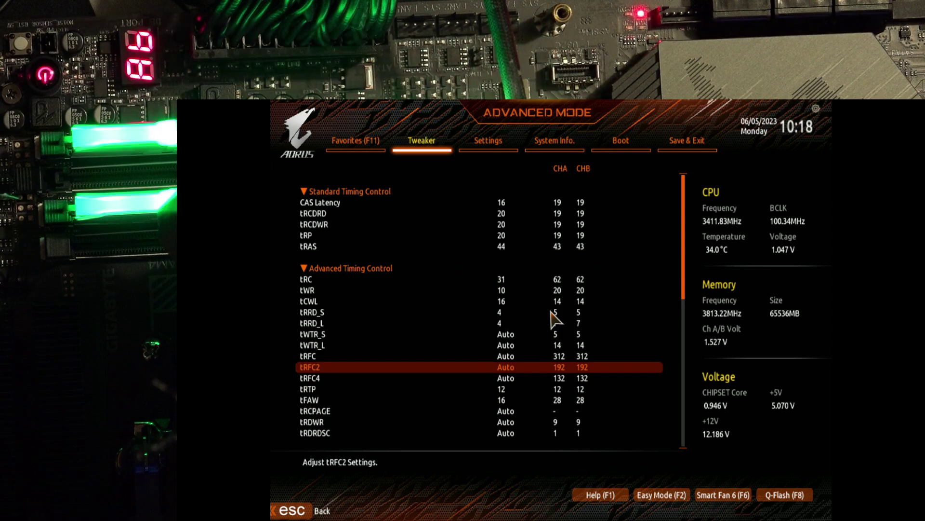
key("Up")
key("Up")
key("Up")
key("Up")
key("Up")
key("Up")
key("Up")
key("Up")
key("Up")
key("Up")
key("Down")
key("Down")
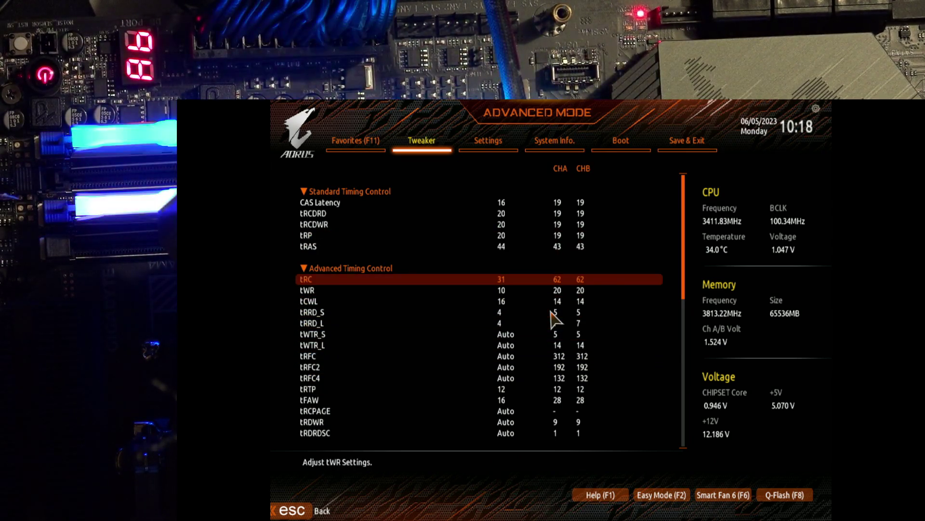
key("Down")
key("Down")
key("Down")
key("Down")
key("Down")
key("Down")
key("Down")
key("Down")
key("Up")
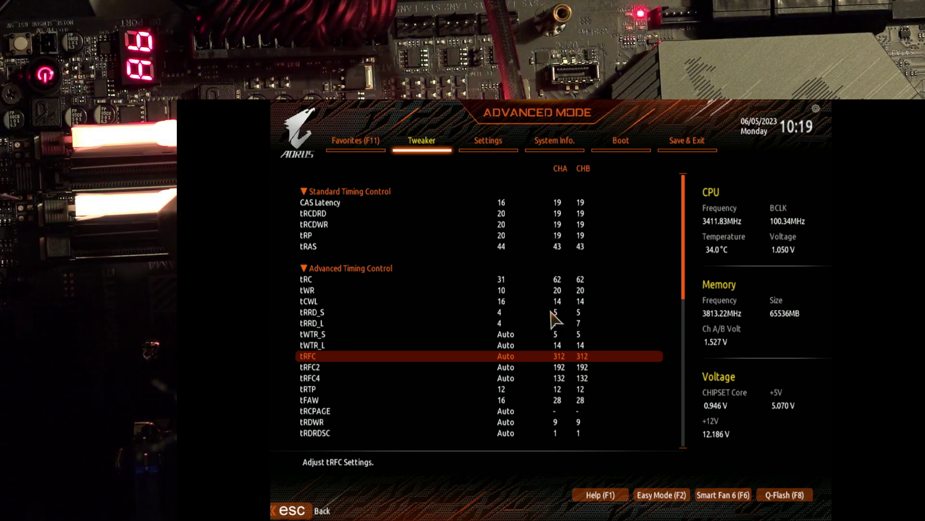
- Enter 64 for tRC and 21 for tRAS, then confirm Save & Exit to reboot
key("Down")
key("Up")
key("Up")
key("Up")
key("Up")
key("Up")
key("Up")
key("Up")
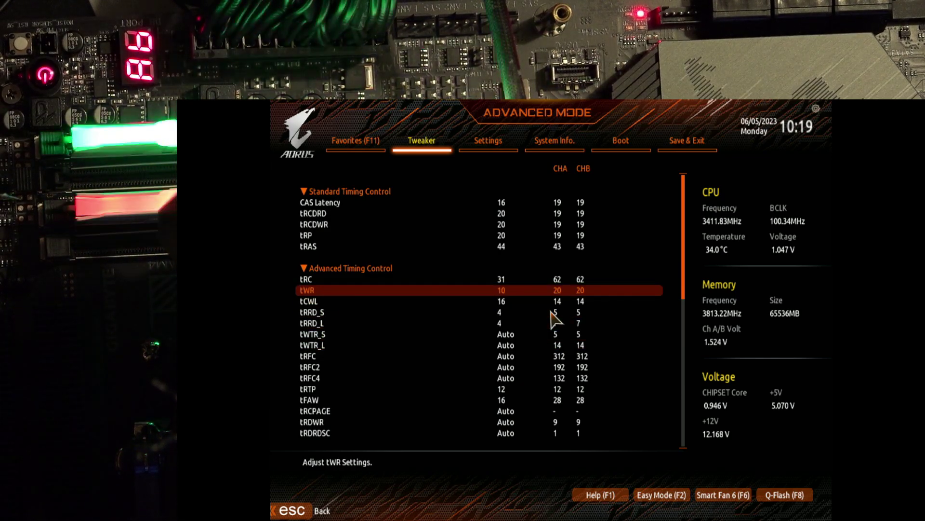
key("Up")
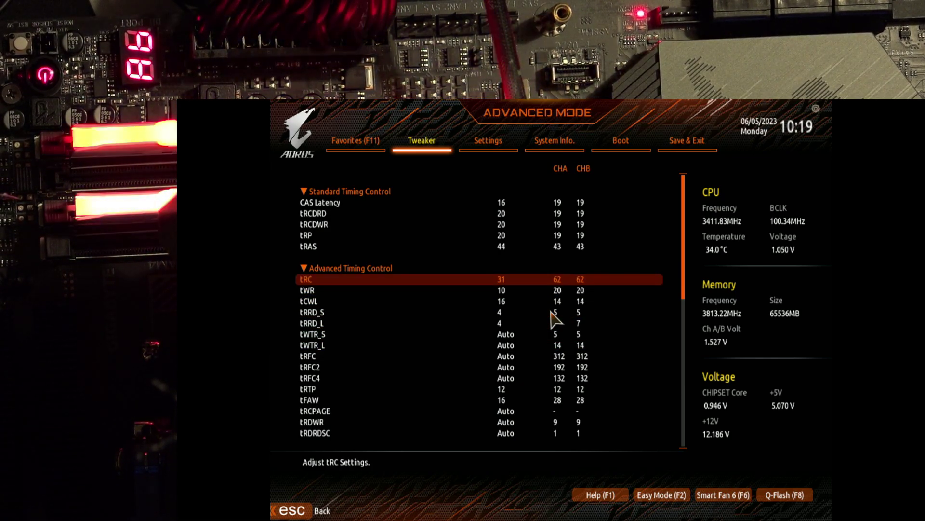
type("6")
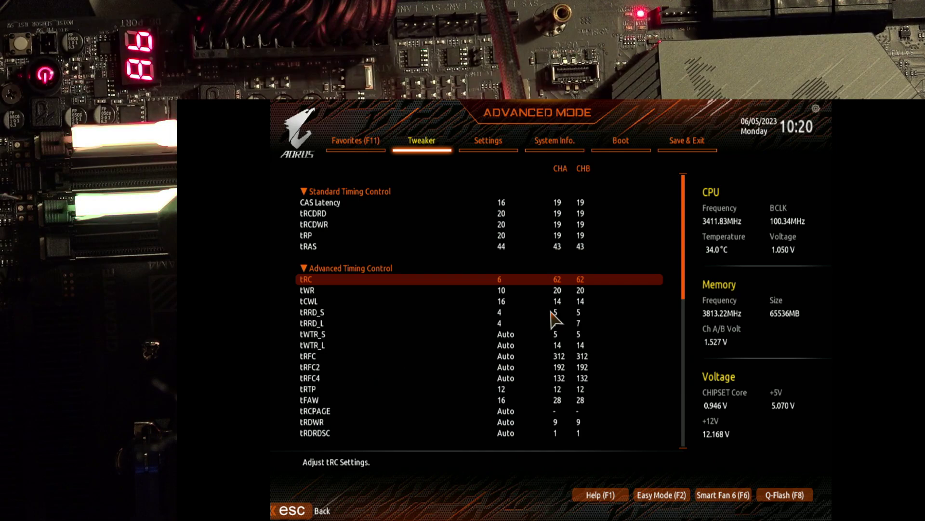
type("4")
key("Up")
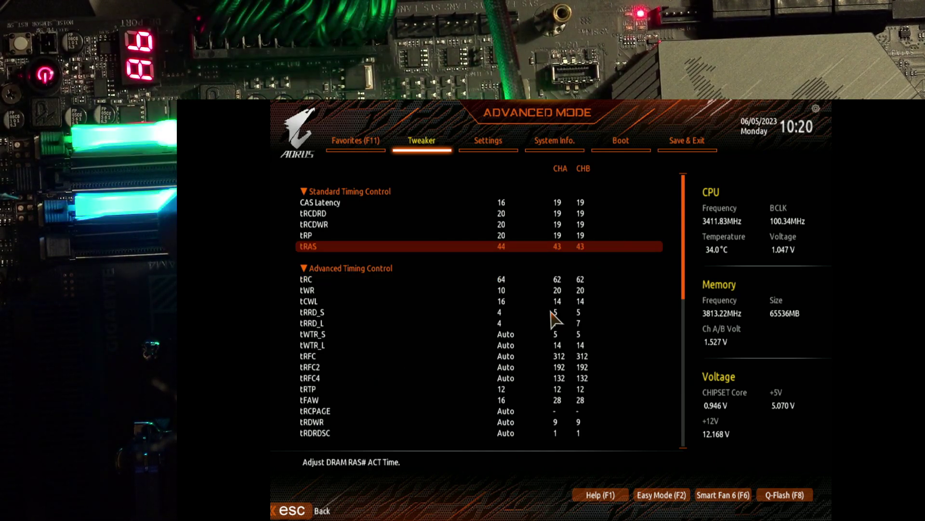
type("21")
key("Up")
key("F10")
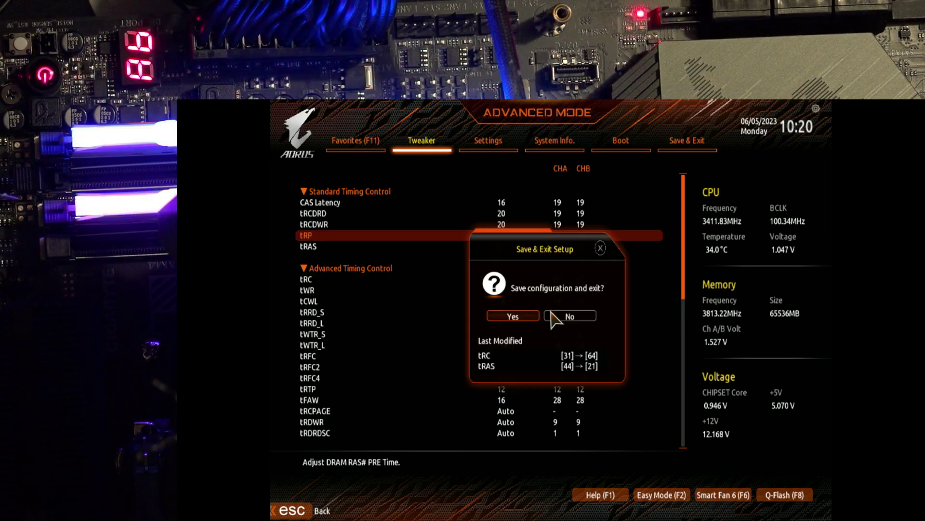
key("Return")
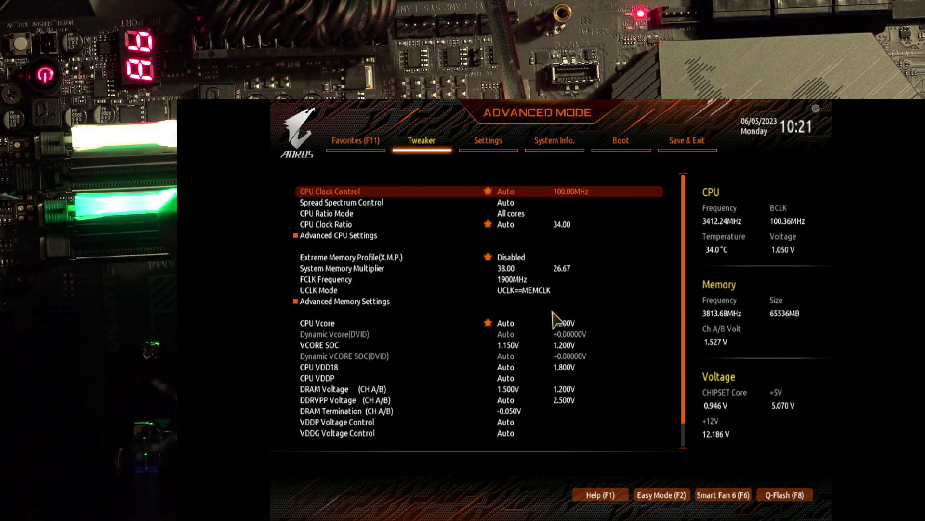
- Navigate to Advanced Memory Settings > Memory Subtimings to check tRC 64 and tRAS 21
key("Down")
key("Down")
key("Down")
key("Down")
key("Down")
key("Down")
key("Down")
key("Down")
key("Down")
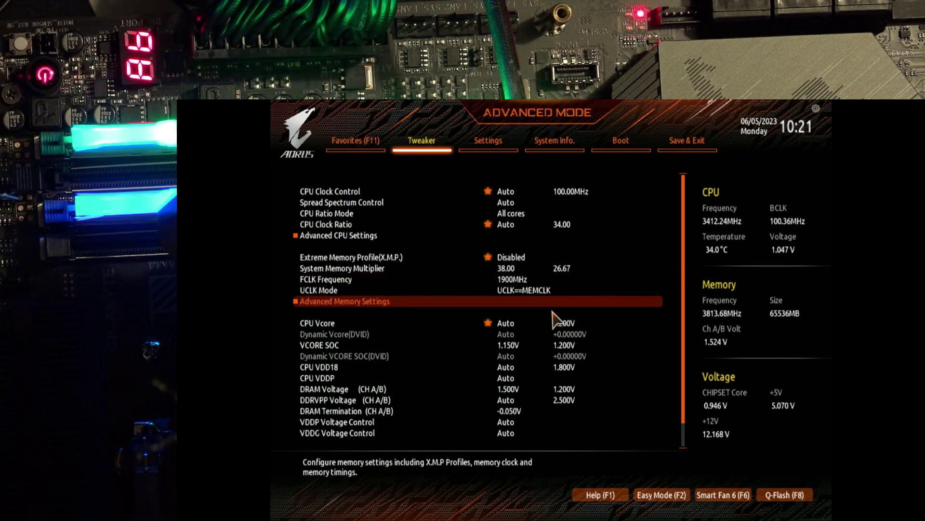
key("Return")
key("Down")
key("Down")
key("Up")
key("Up")
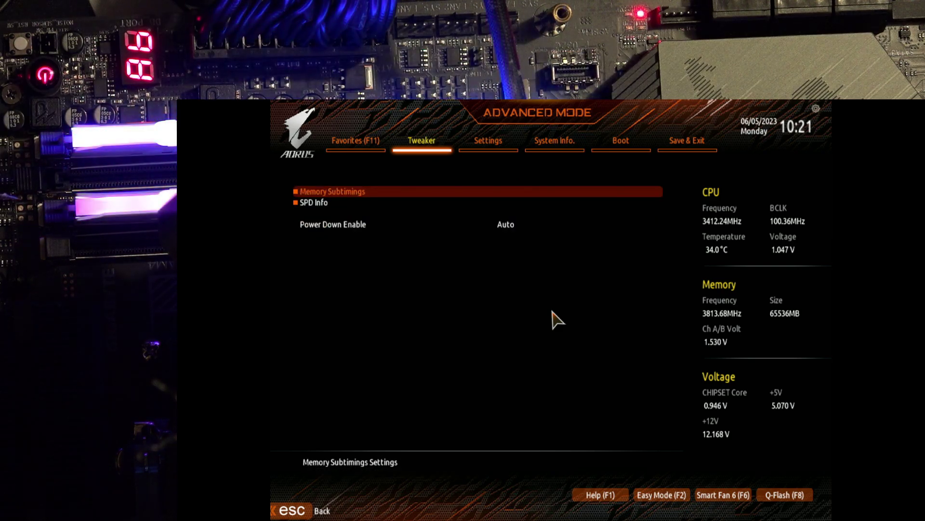
key("Return")
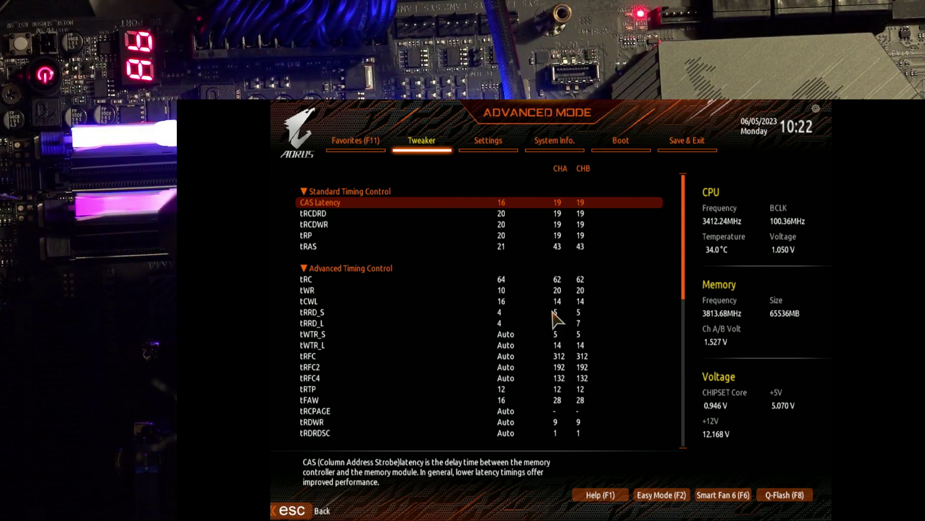
- Retype tRC until it reads 29, set tRAS to 44, then press F10
key("Down")
key("Down")
key("Down")
key("Down")
key("Down")
key("Down")
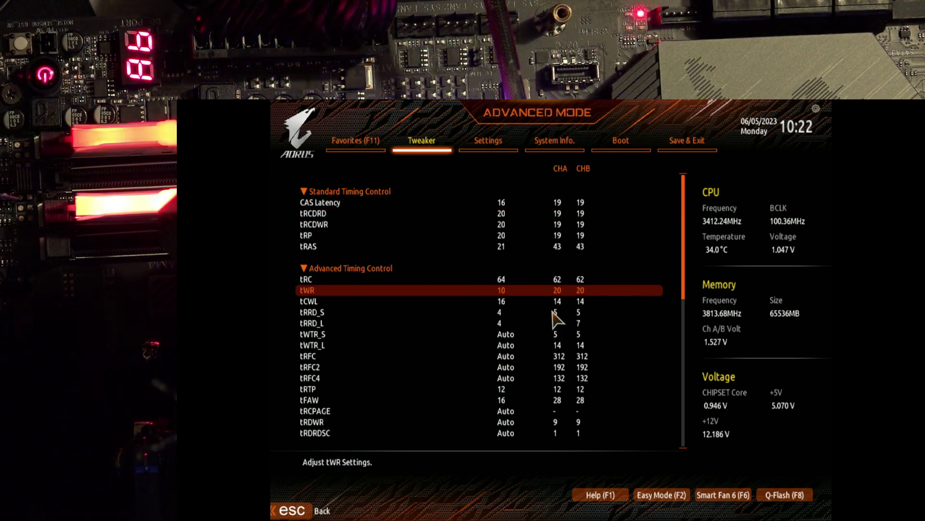
key("Up")
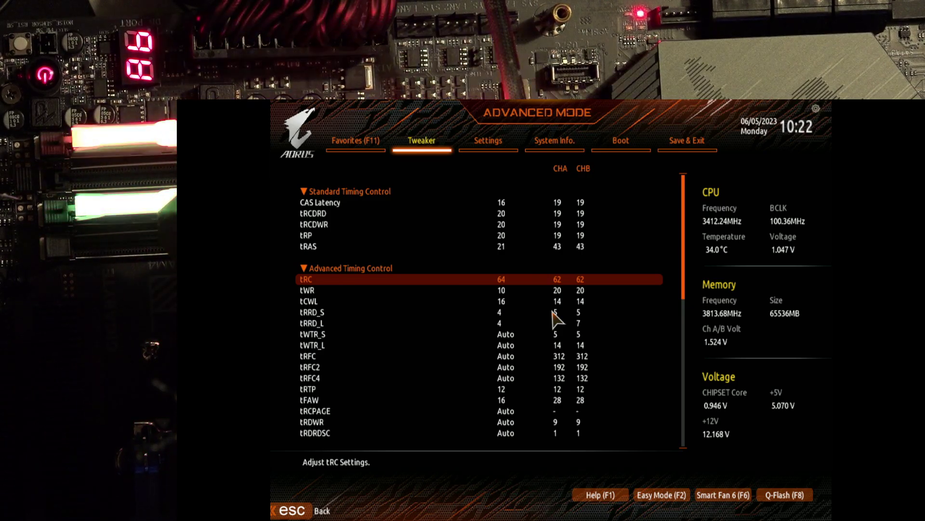
type("31")
key("Up")
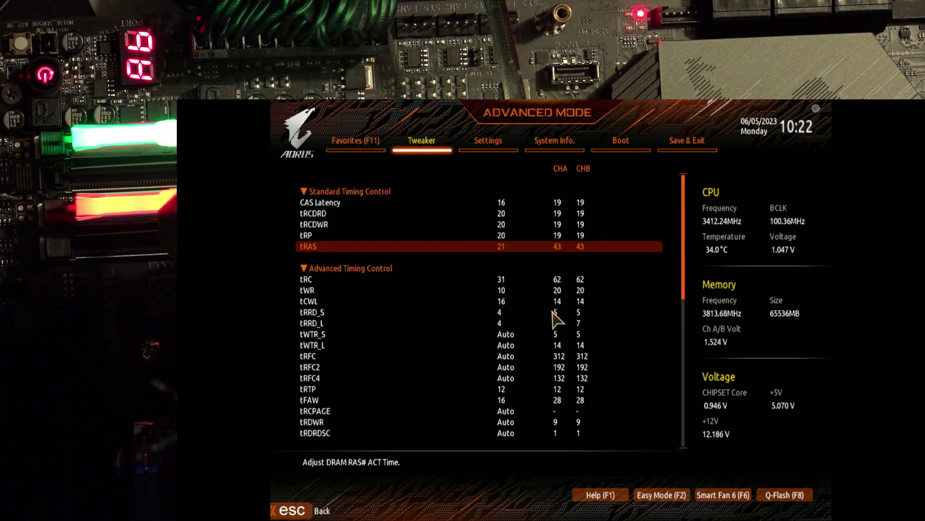
key("Down")
type("134")
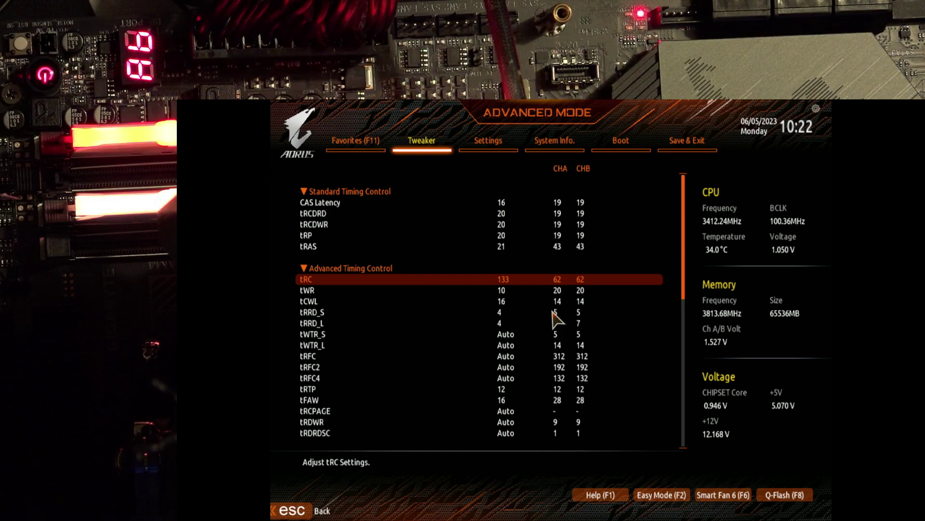
key("plus")
type("33")
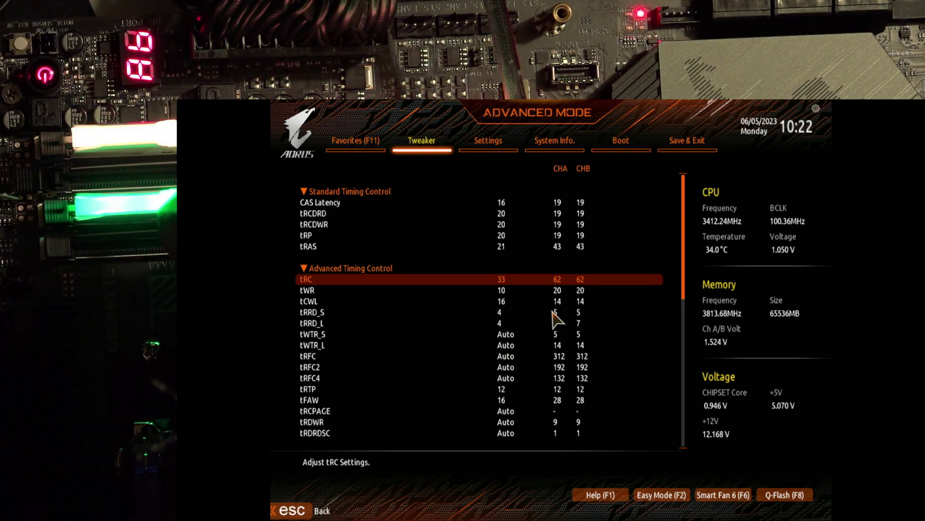
type("29")
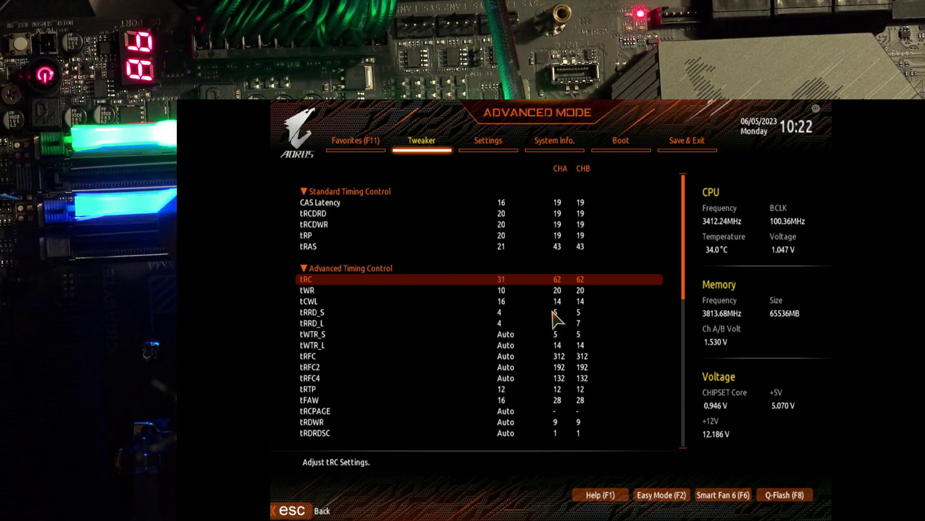
key("Up")
key("Up")
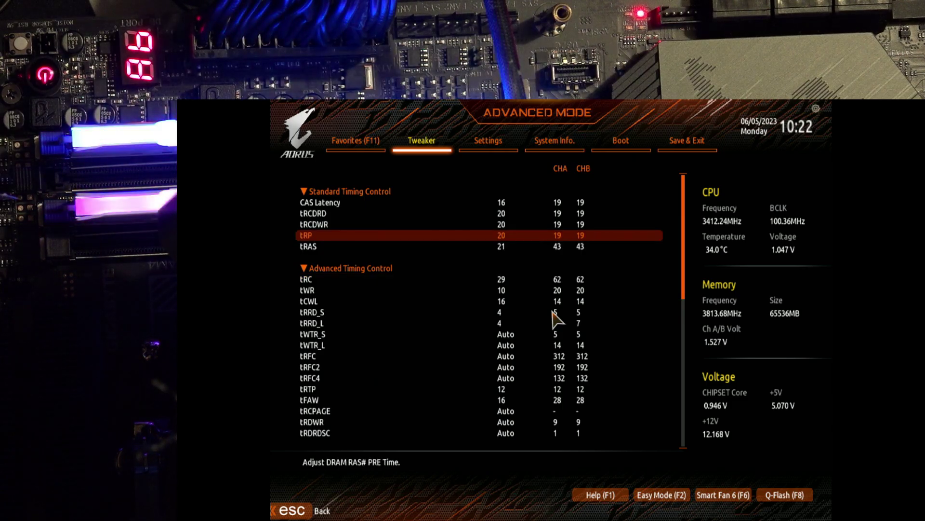
key("Down")
type("44")
key("F10")
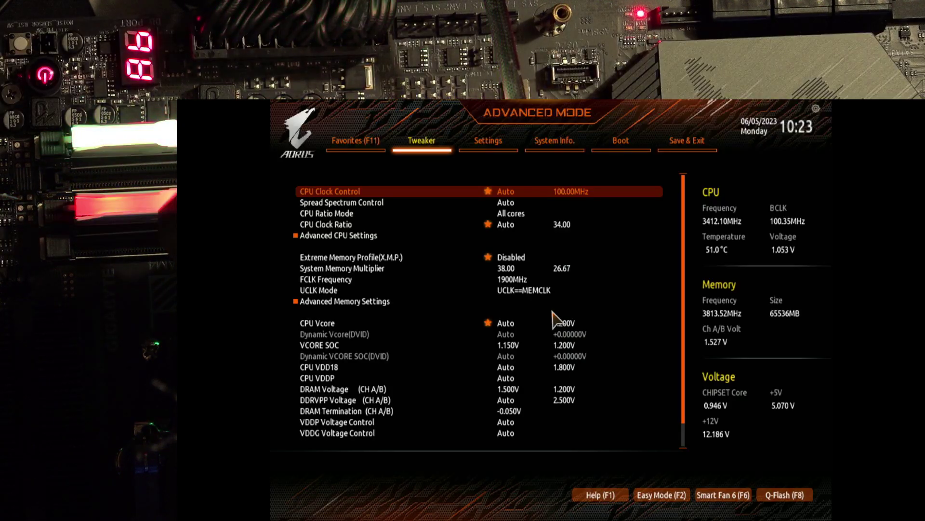
- Open the Memory Subtimings table and check that tRC 29 and tRAS 44 held after reboot
key("Down")
key("Down")
key("Down")
key("Down")
key("Down")
key("Down")
key("Down")
key("Down")
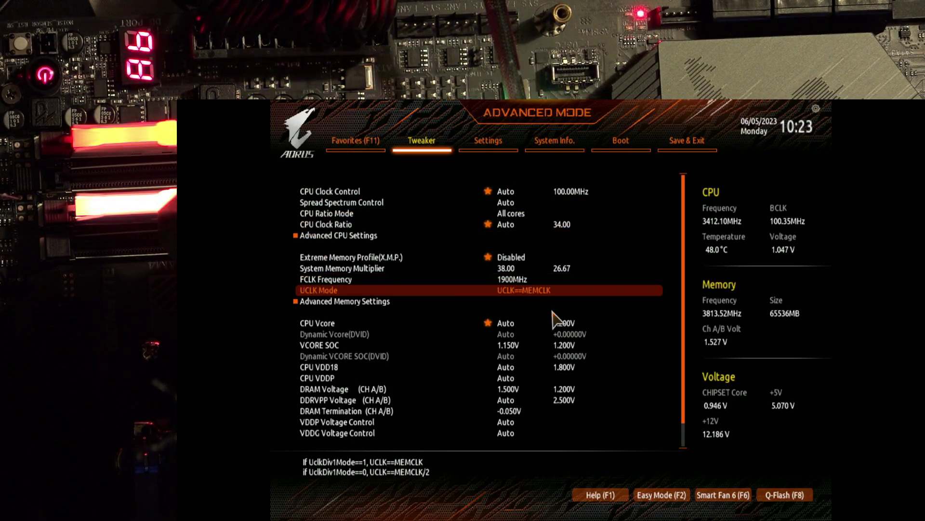
key("Down")
key("Return")
key("Return")
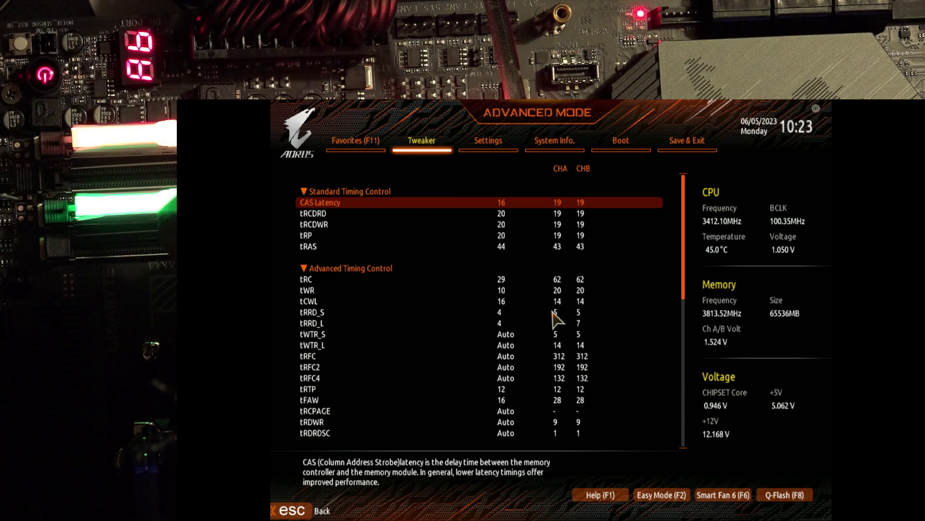
key("Down")
key("Down")
key("Down")
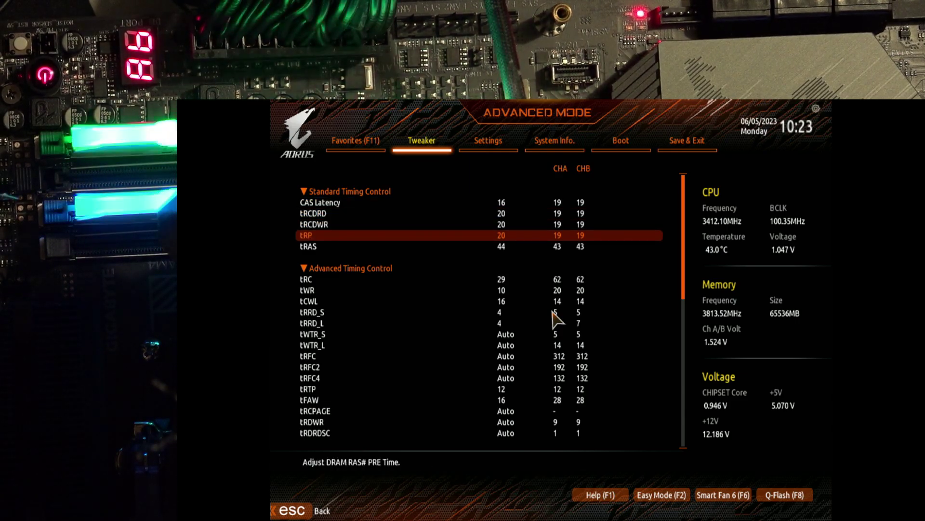